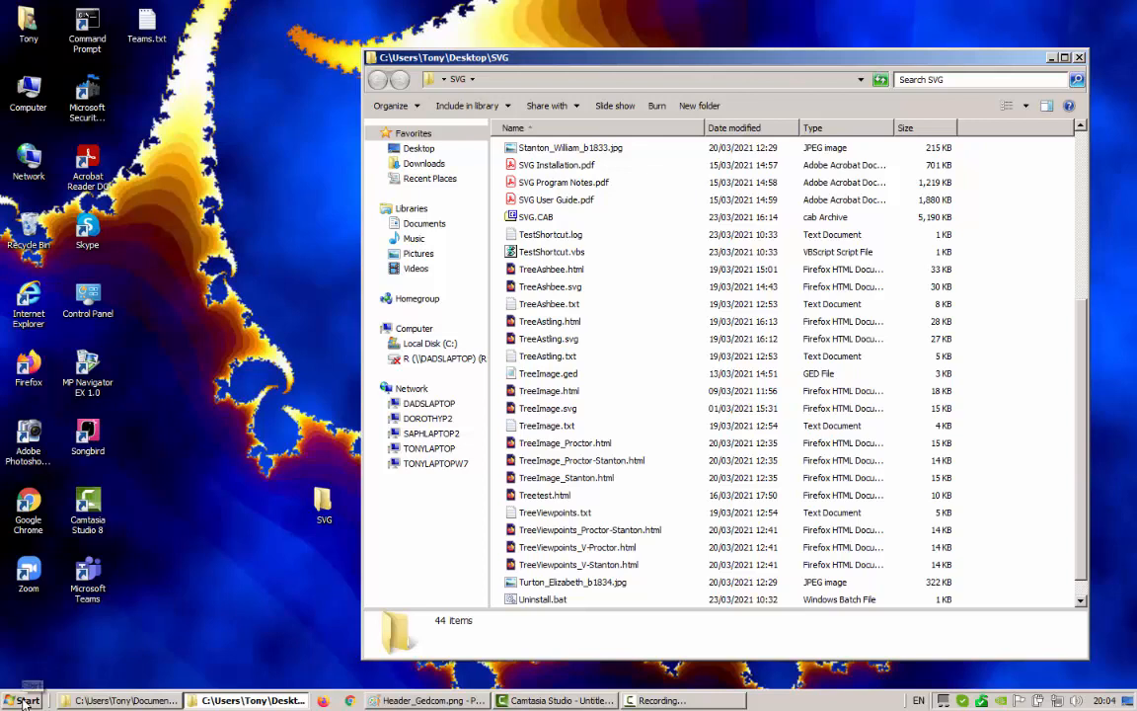
Launch the SVG Family-Tree Generator and move its window clear over the desktop
{"action": "key", "text": "super"}
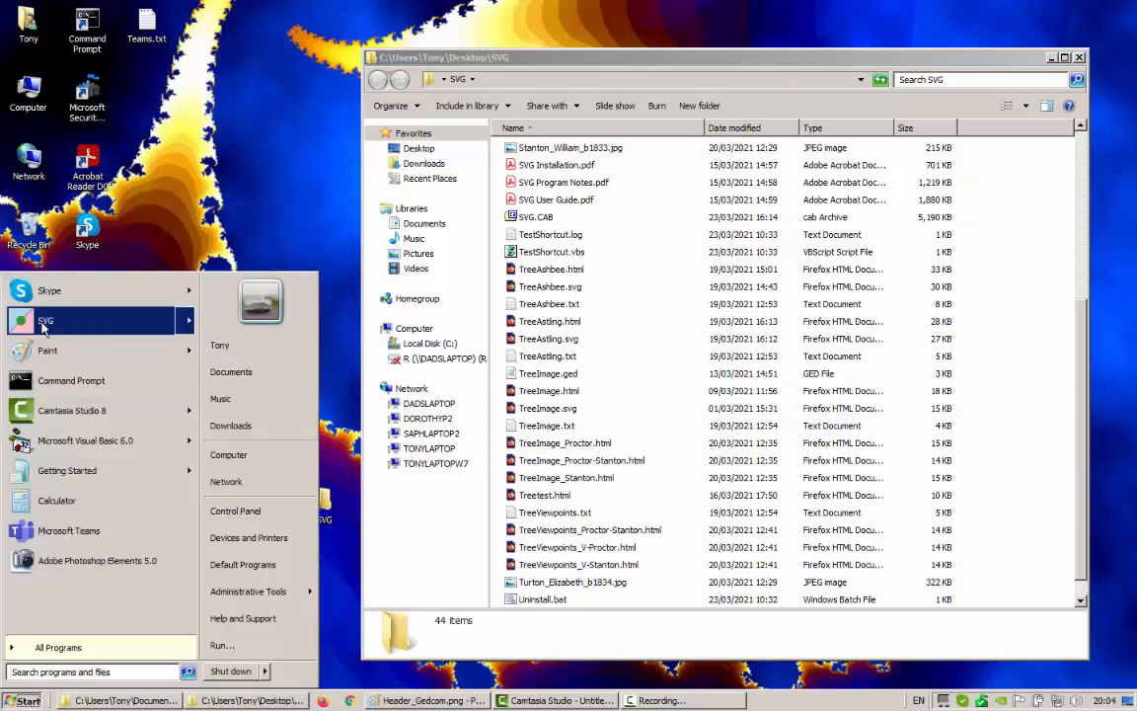
{"action": "mouse_move", "coordinate": [43, 328]}
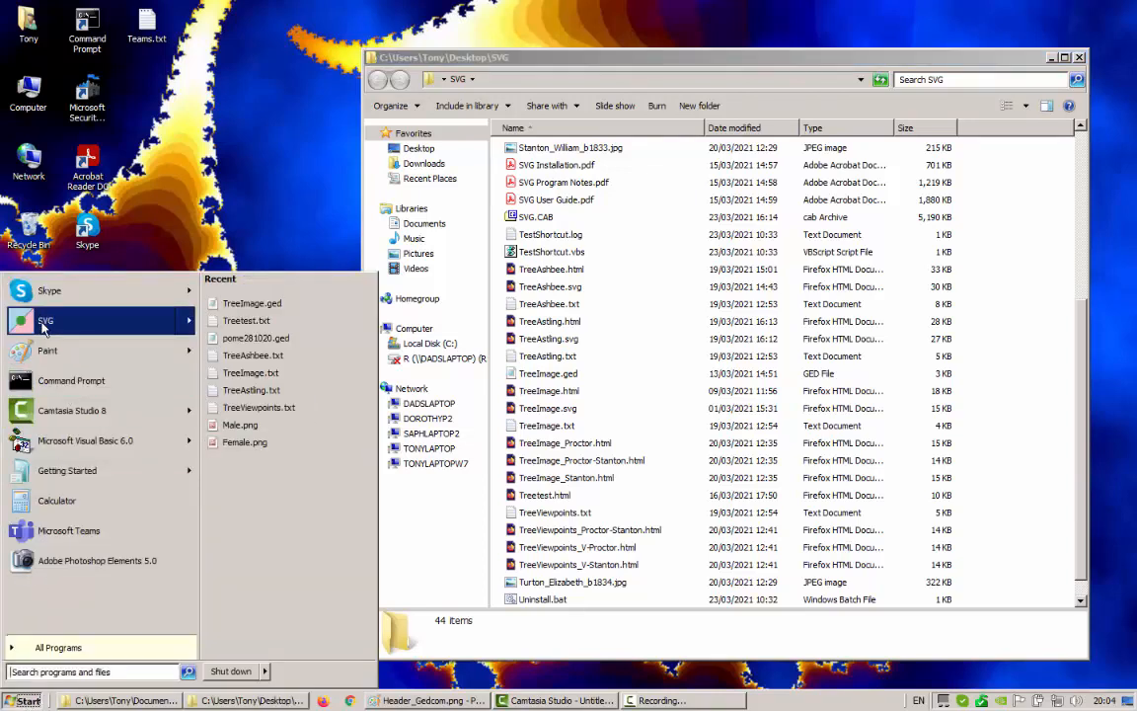
{"action": "left_click", "coordinate": [43, 323]}
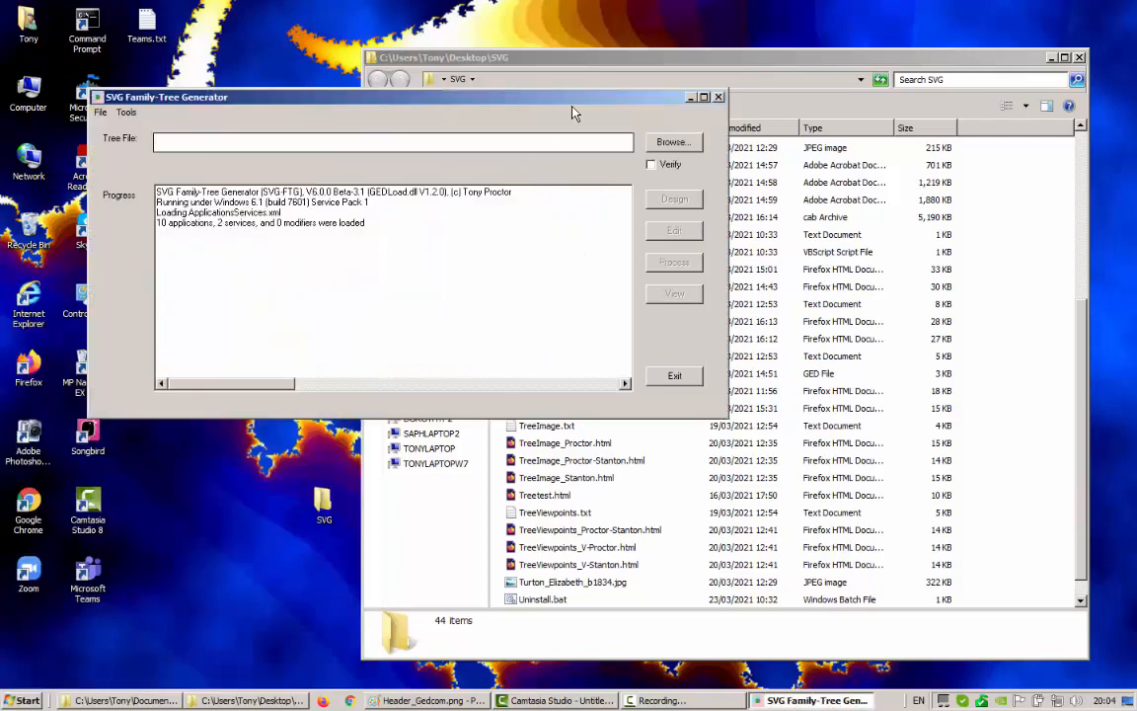
{"action": "left_click_drag", "start_coordinate": [571, 105], "coordinate": [762, 219]}
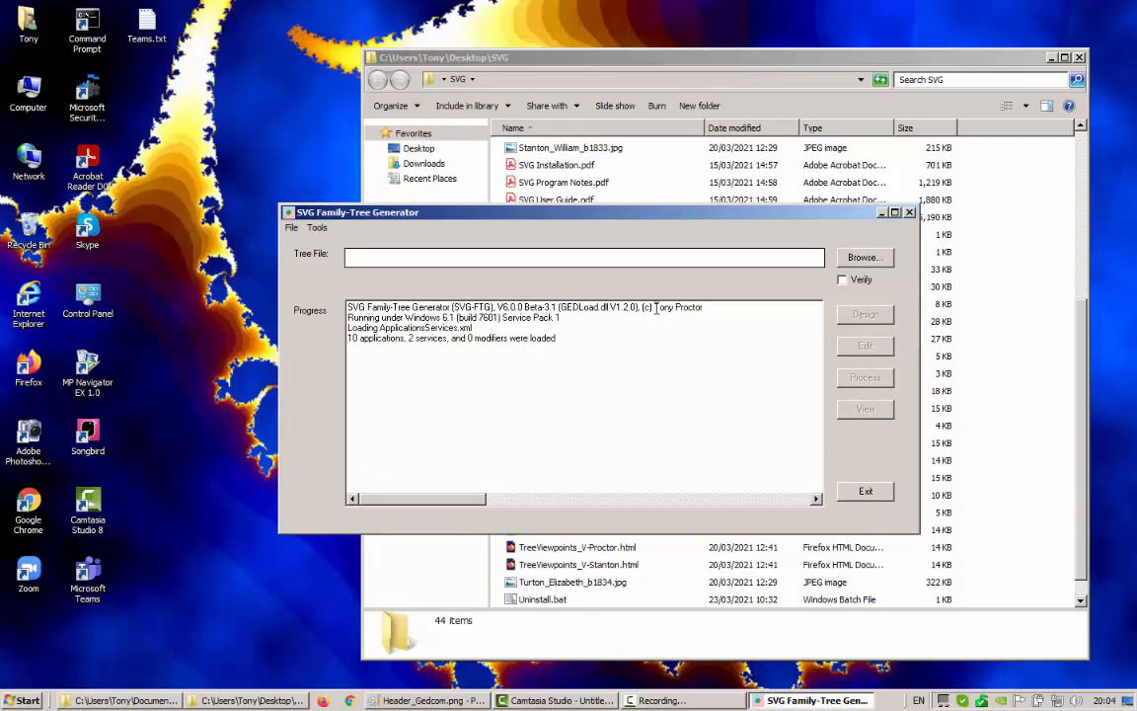
Create a new tree definition file named TreeTest.txt in the SVG folder
{"action": "left_click", "coordinate": [292, 228]}
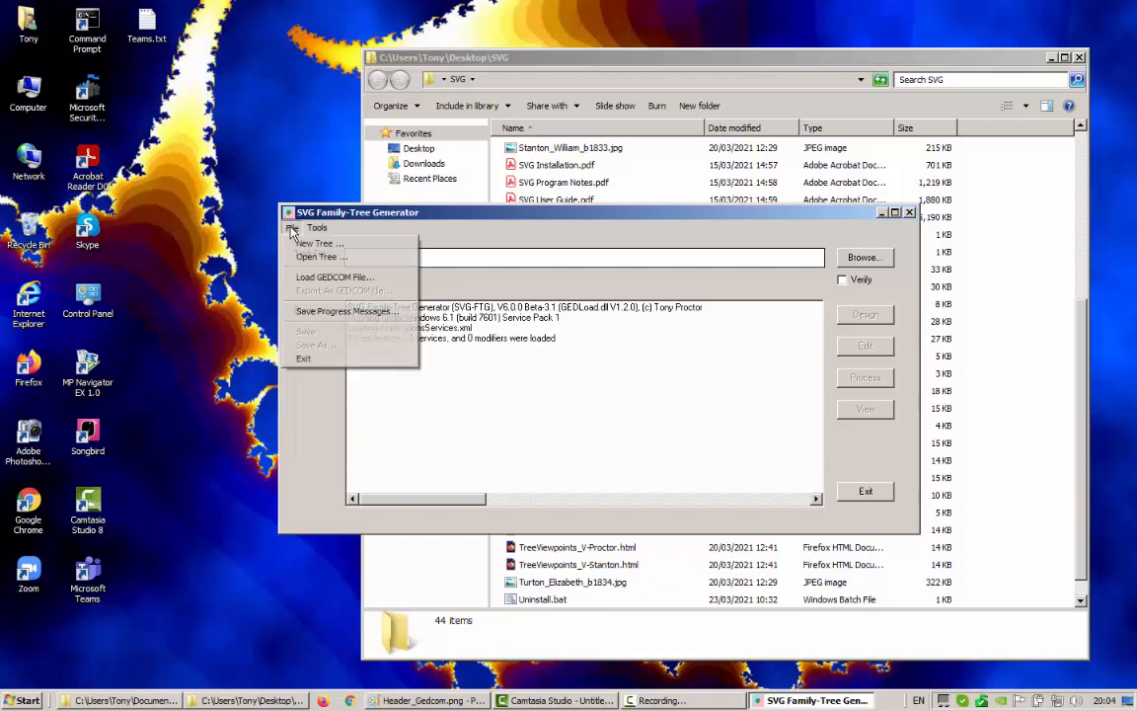
{"action": "left_click", "coordinate": [312, 246]}
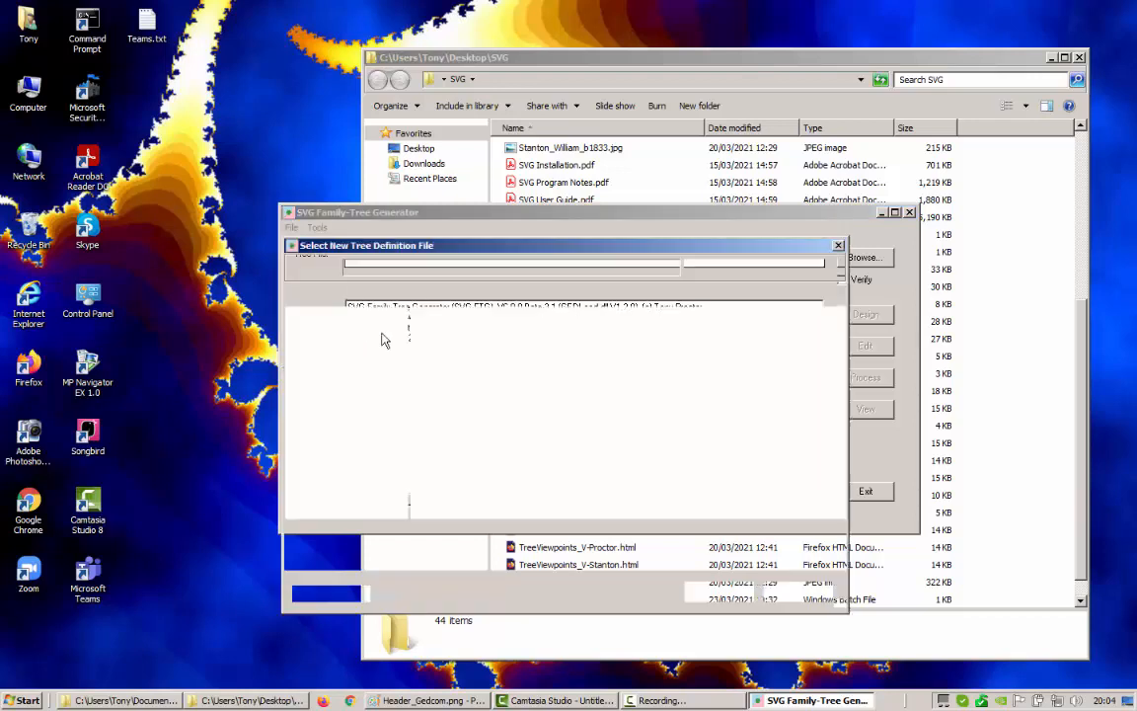
{"action": "type", "text": "Tr"}
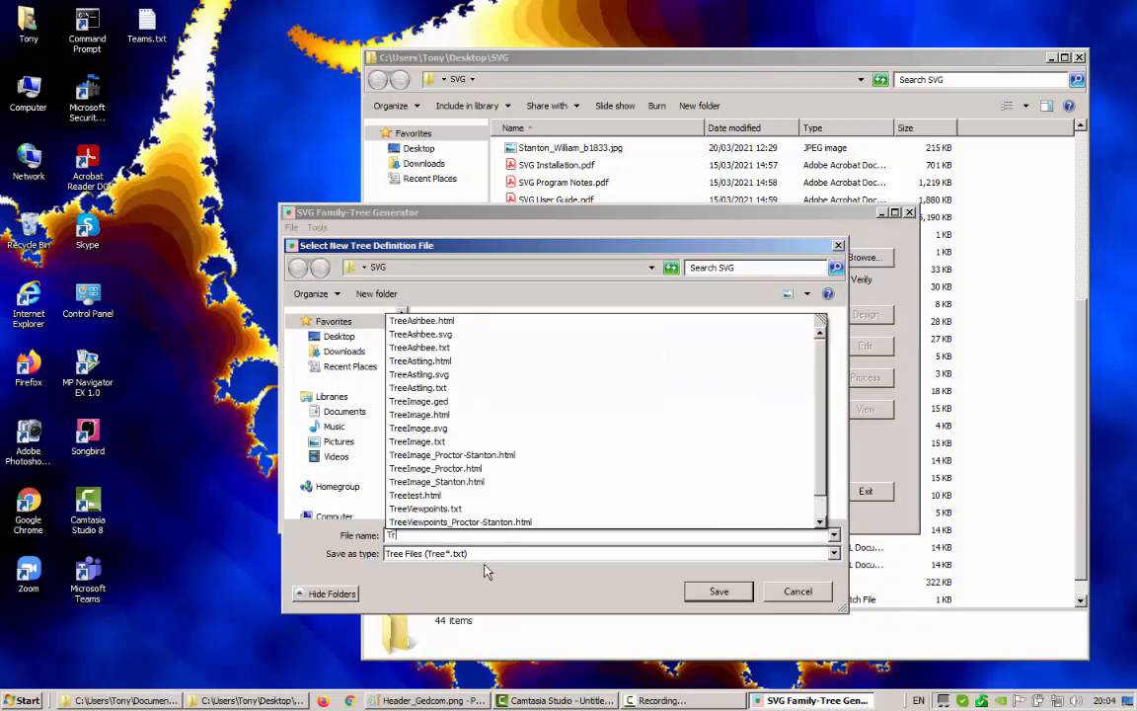
{"action": "type", "text": "eeTest"}
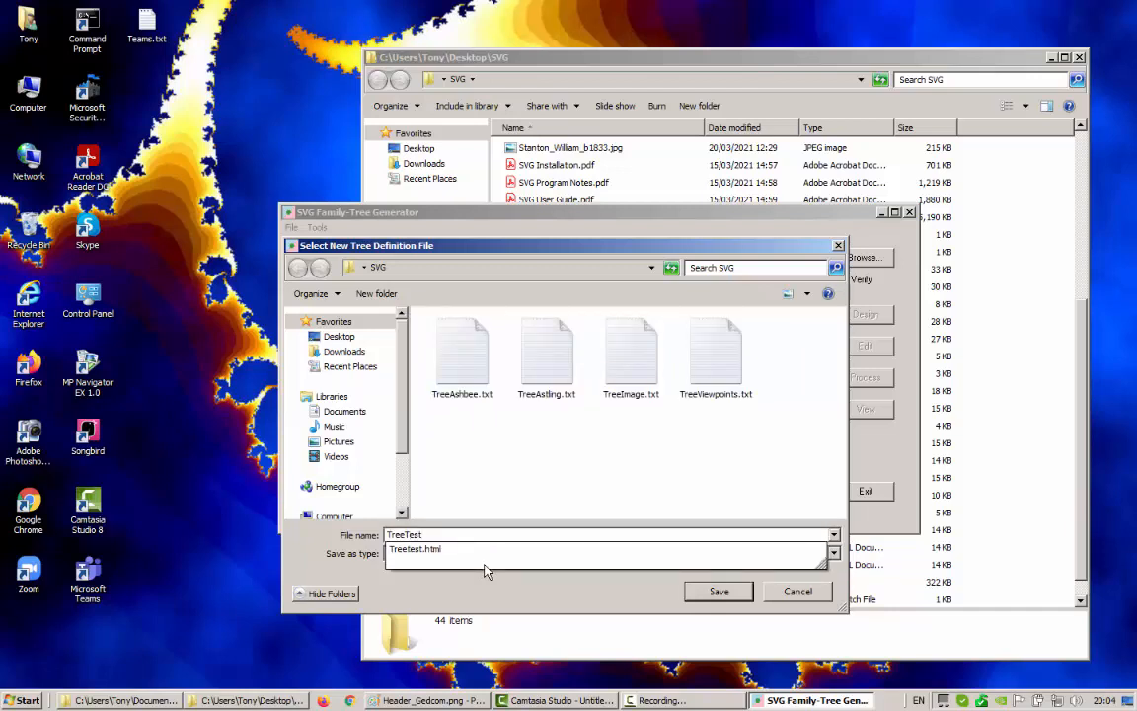
{"action": "type", "text": ".txt"}
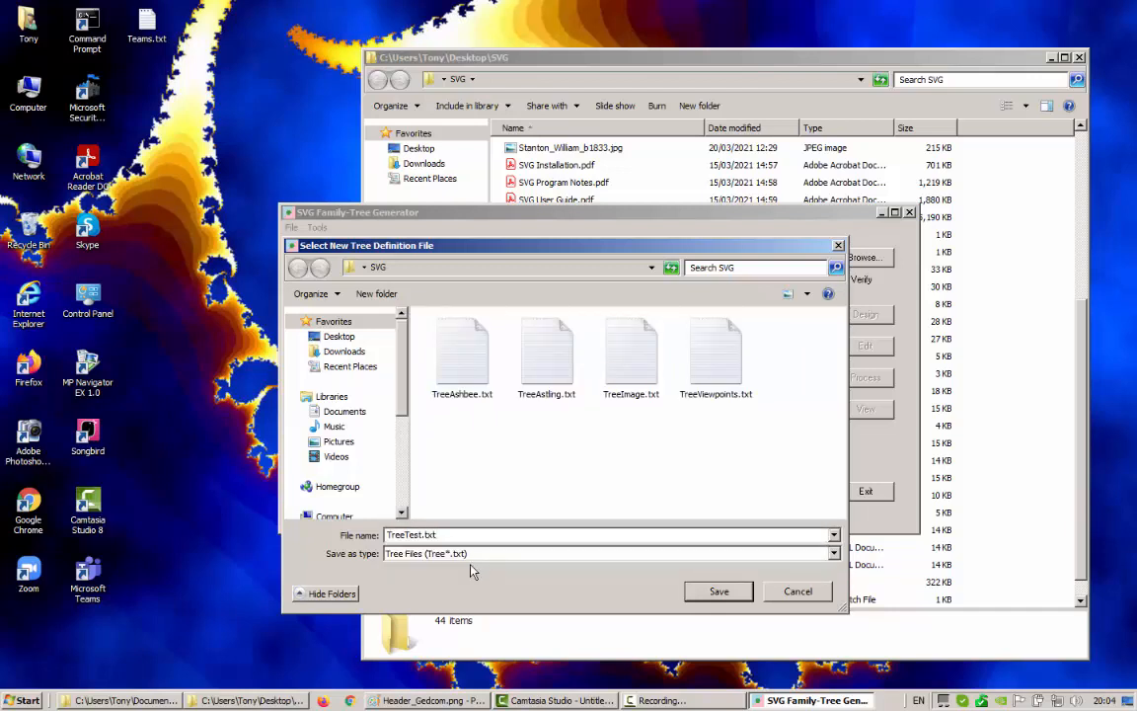
{"action": "left_click", "coordinate": [721, 590]}
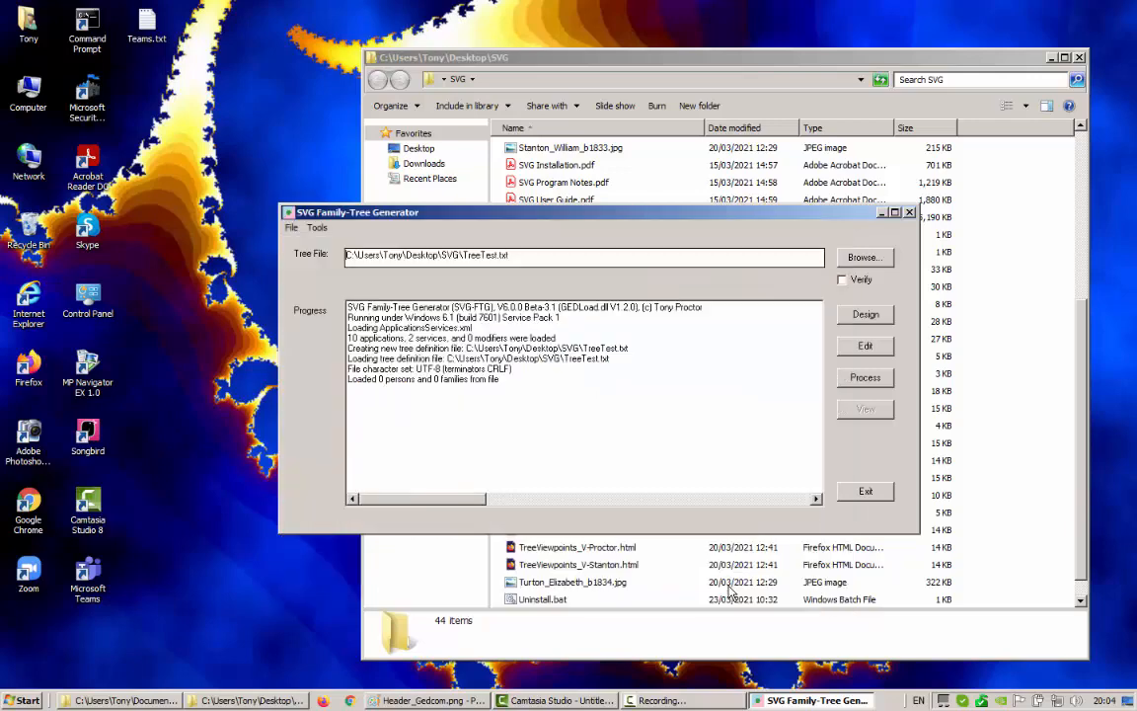
Open the new tree in the Tree Designer and set its grid to 8 columns and 5 rows
{"action": "left_click", "coordinate": [866, 315]}
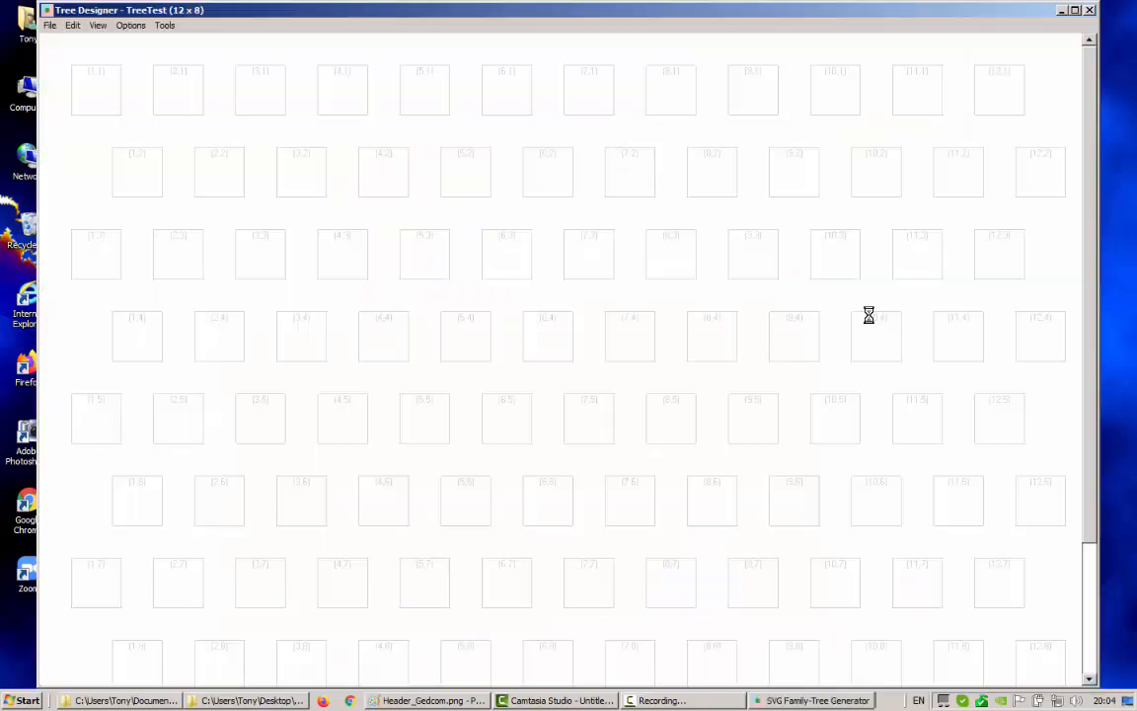
{"action": "left_click", "coordinate": [128, 27]}
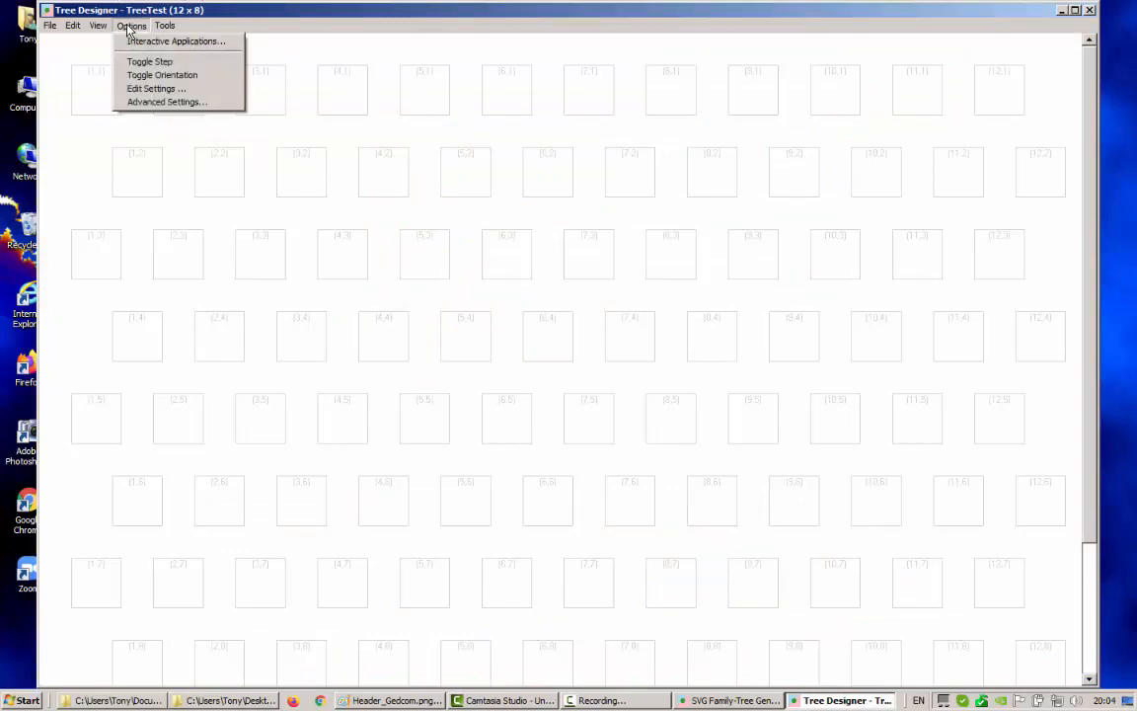
{"action": "left_click", "coordinate": [156, 88]}
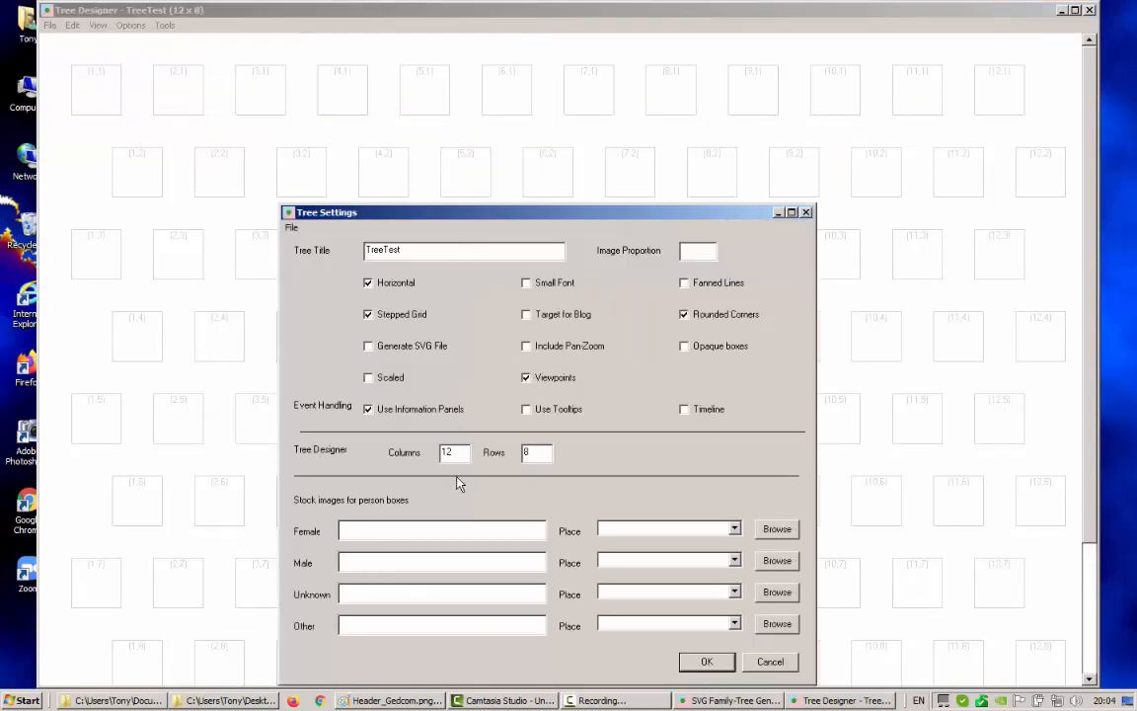
{"action": "double_click", "coordinate": [459, 451]}
{"action": "type", "text": "8"}
{"action": "double_click", "coordinate": [533, 452]}
{"action": "type", "text": "5"}
Set the image proportion of the person boxes to 0.6 and apply the tree settings
{"action": "left_click", "coordinate": [700, 252]}
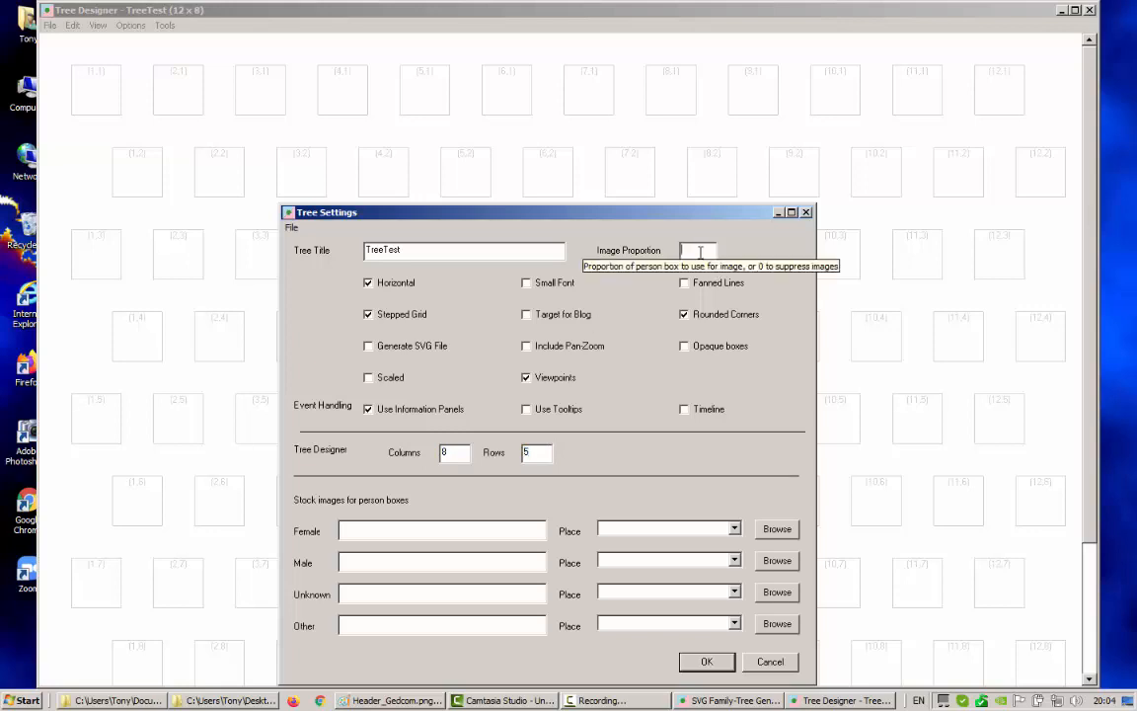
{"action": "type", "text": "0"}
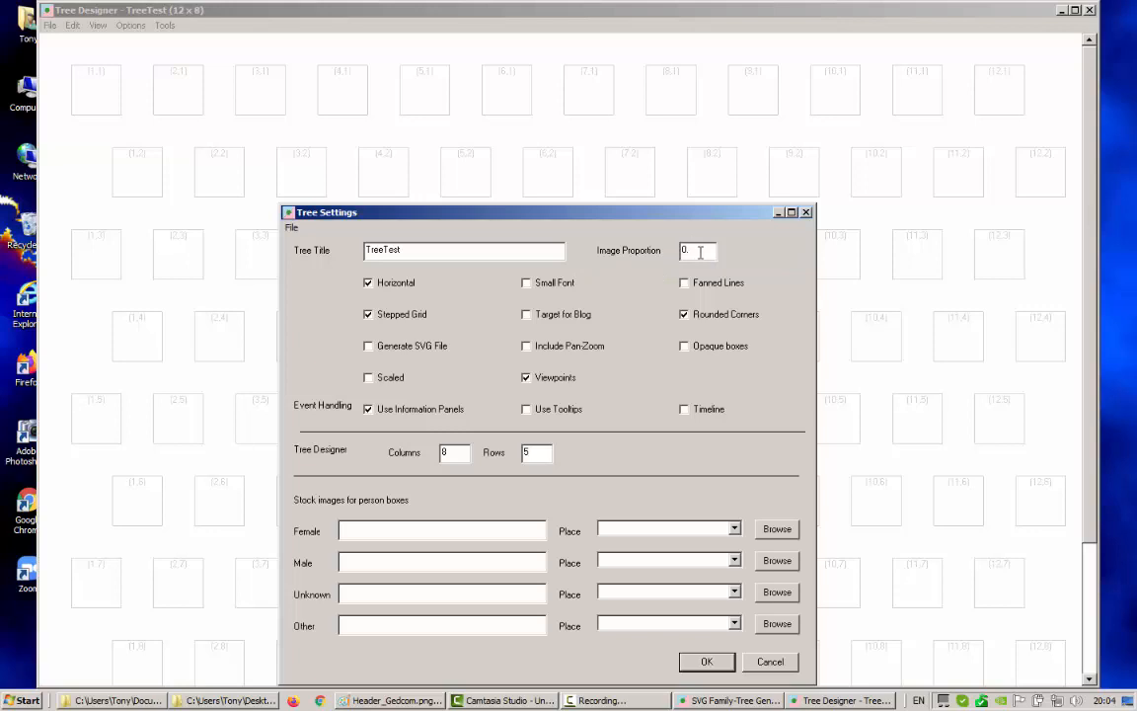
{"action": "type", "text": ".6"}
{"action": "left_click", "coordinate": [706, 662]}
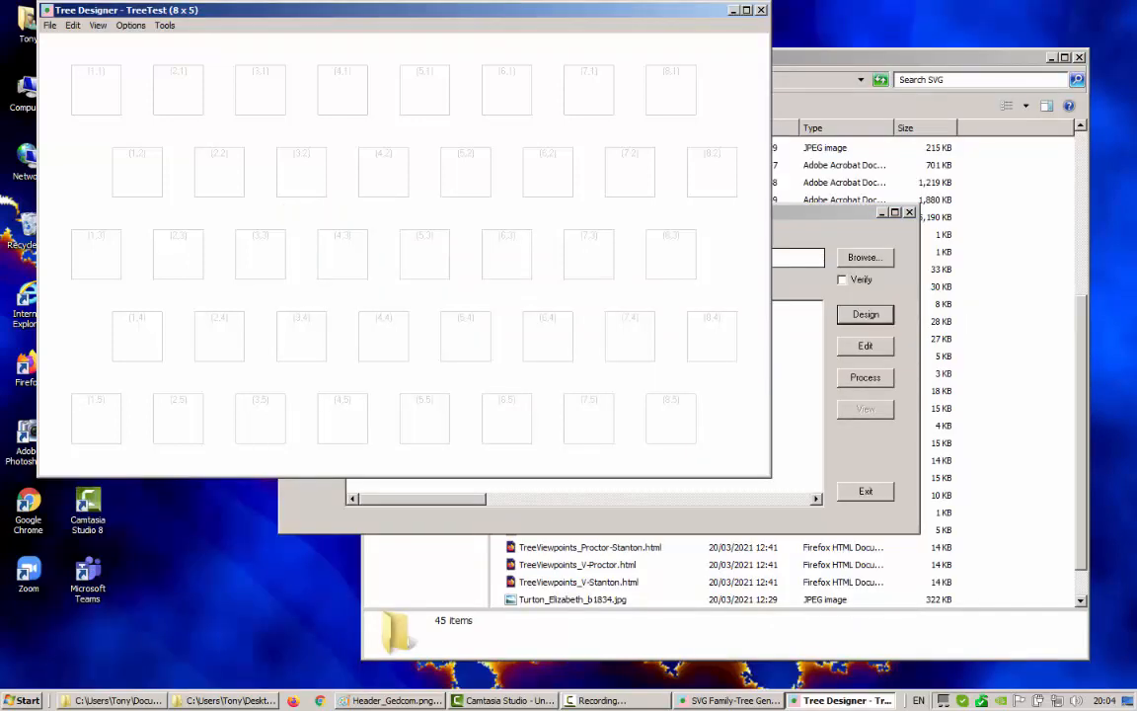
Uncover the main generator window behind the Tree Designer and inspect its file commands, including GEDCOM loading
{"action": "left_click_drag", "start_coordinate": [484, 11], "coordinate": [673, 184]}
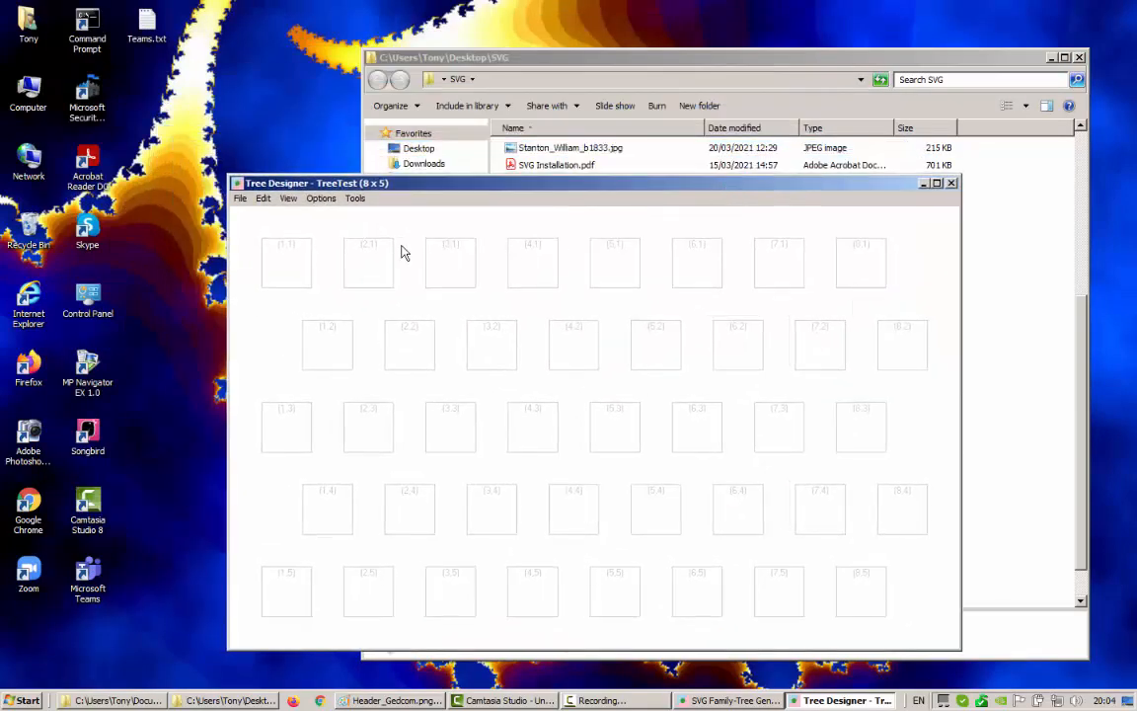
{"action": "left_click", "coordinate": [240, 198]}
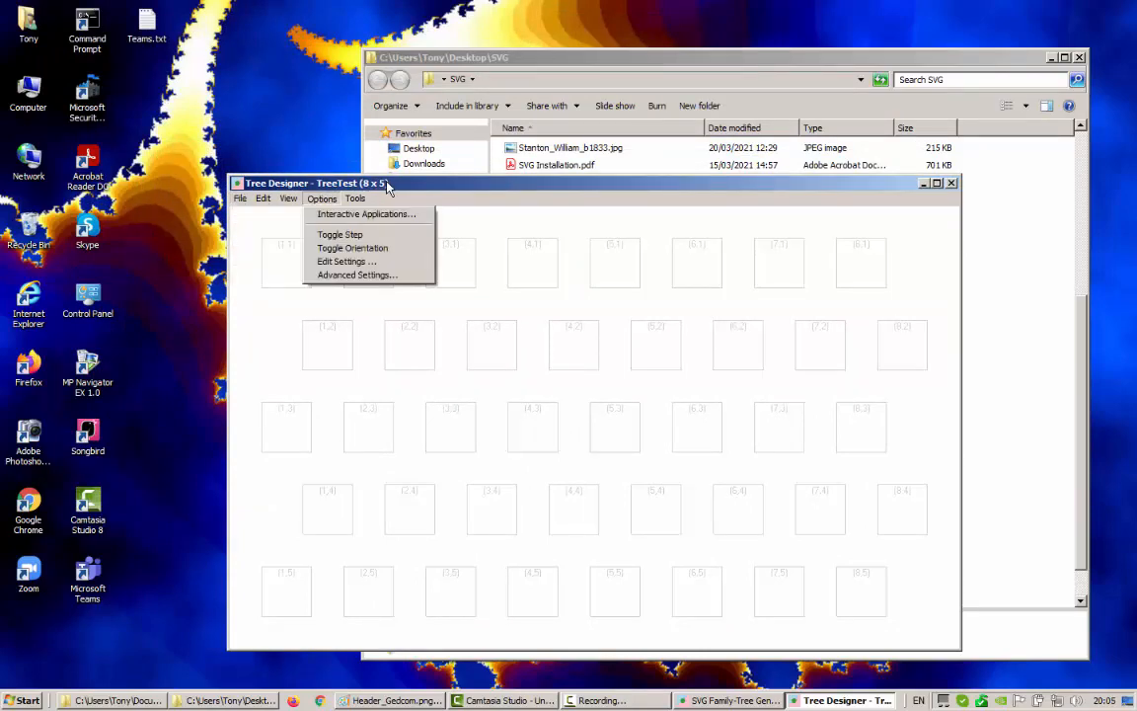
{"action": "left_click_drag", "start_coordinate": [371, 185], "coordinate": [392, 361]}
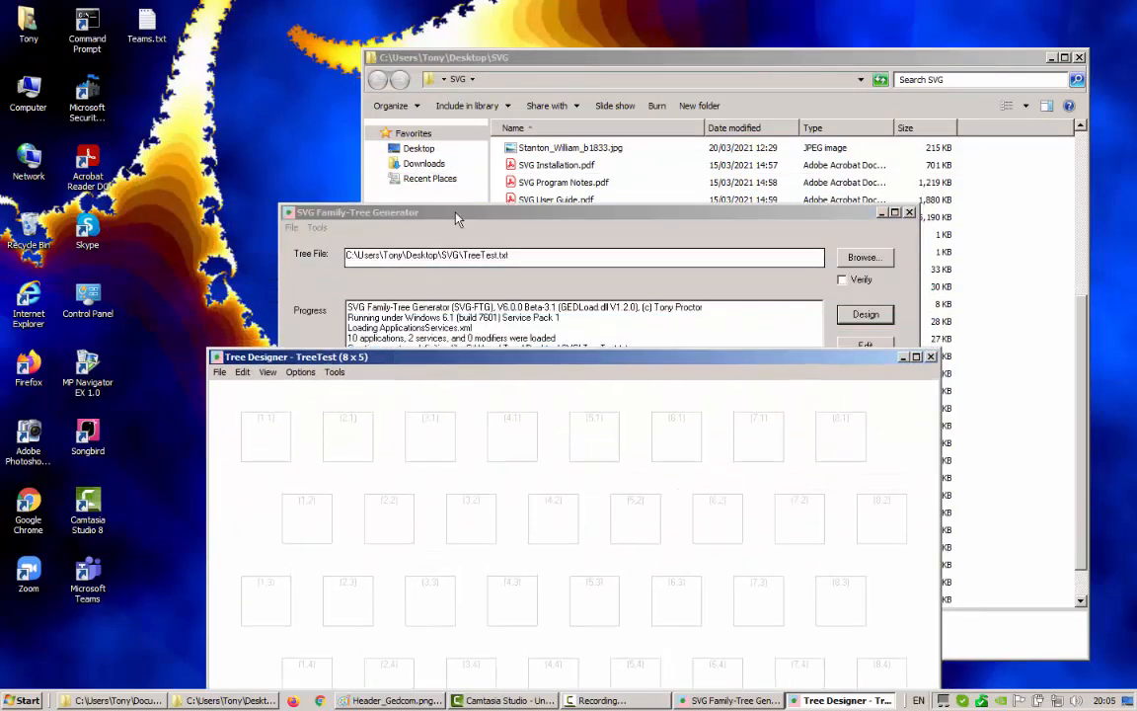
{"action": "left_click_drag", "start_coordinate": [410, 212], "coordinate": [432, 120]}
{"action": "left_click", "coordinate": [314, 136]}
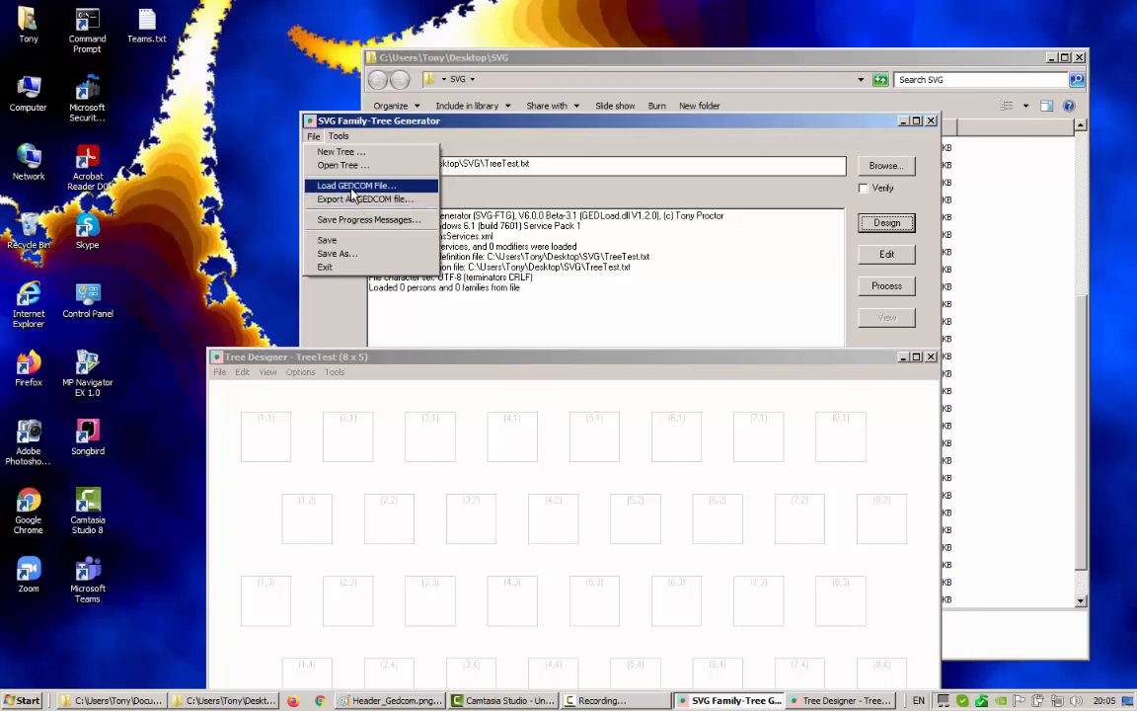
Bring the Tree Designer forward, start a GEDCOM import from it and load TreeImage.ged
{"action": "left_click_drag", "start_coordinate": [659, 361], "coordinate": [619, 139]}
{"action": "left_click", "coordinate": [182, 145]}
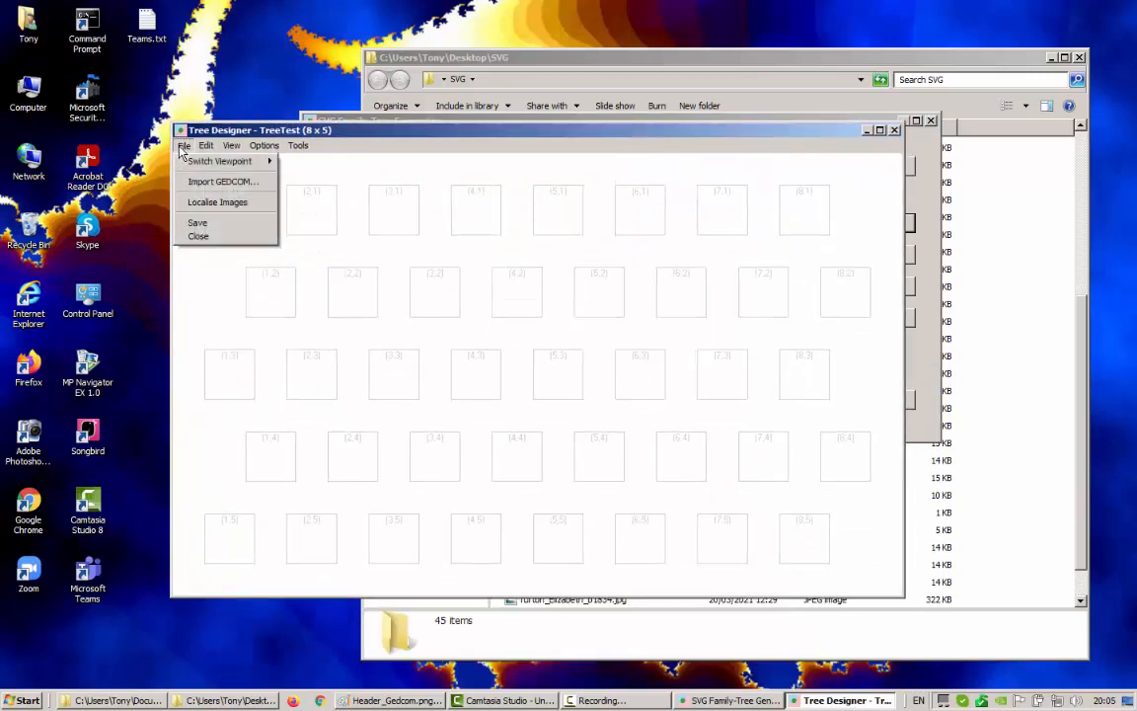
{"action": "left_click", "coordinate": [219, 185]}
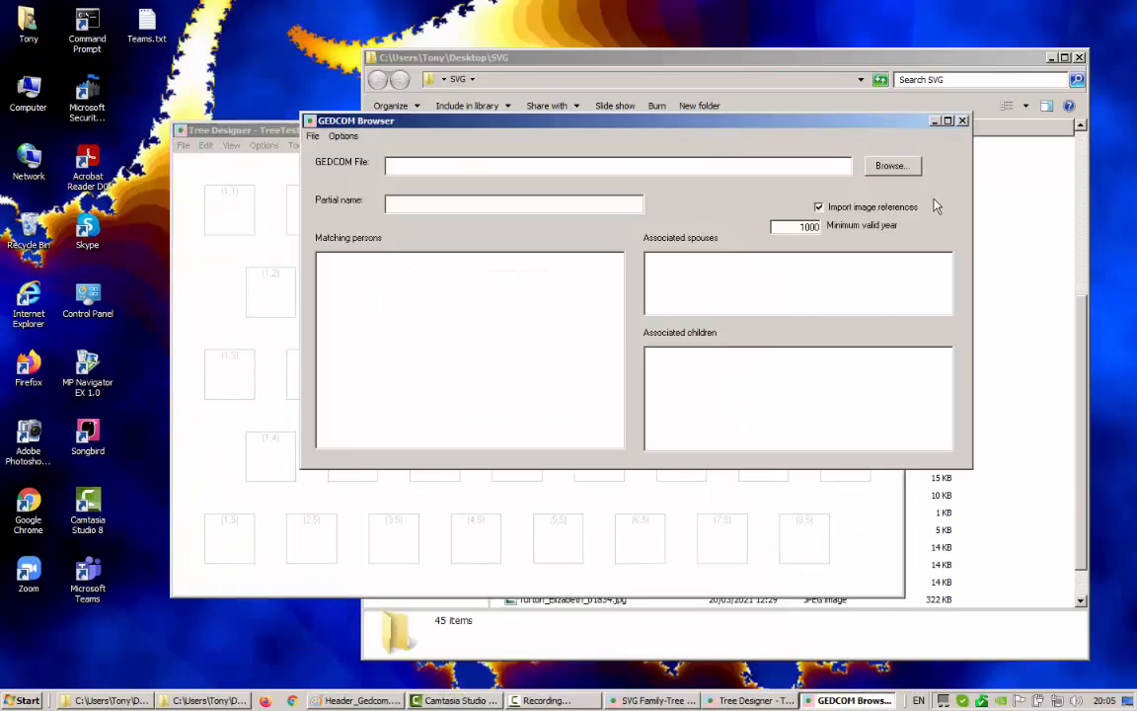
{"action": "left_click", "coordinate": [887, 167]}
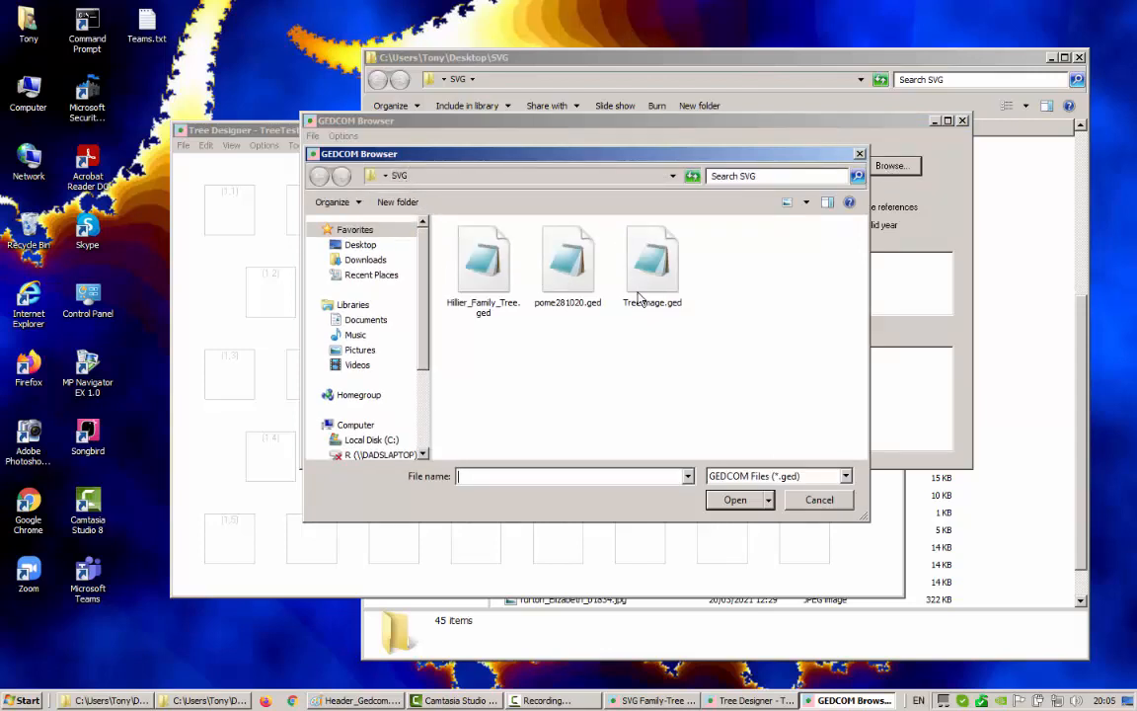
{"action": "double_click", "coordinate": [648, 261]}
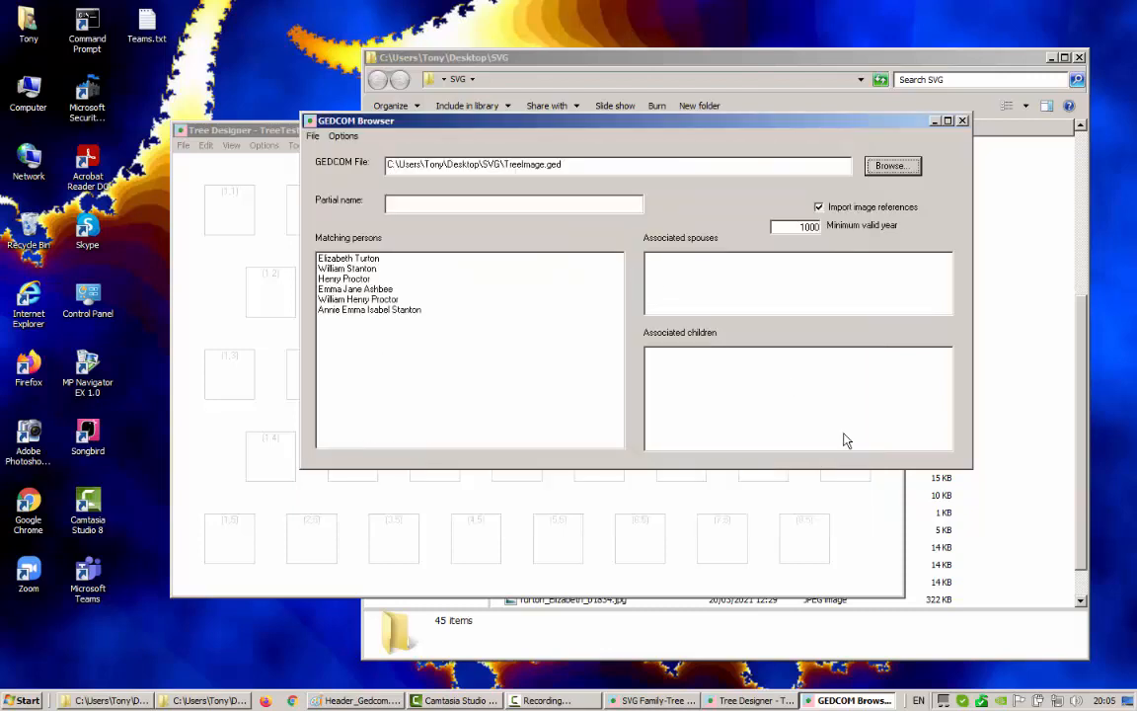
Copy the third matching person in the GEDCOM Browser together with the associated spouse and children
{"action": "left_click_drag", "start_coordinate": [861, 128], "coordinate": [844, 129]}
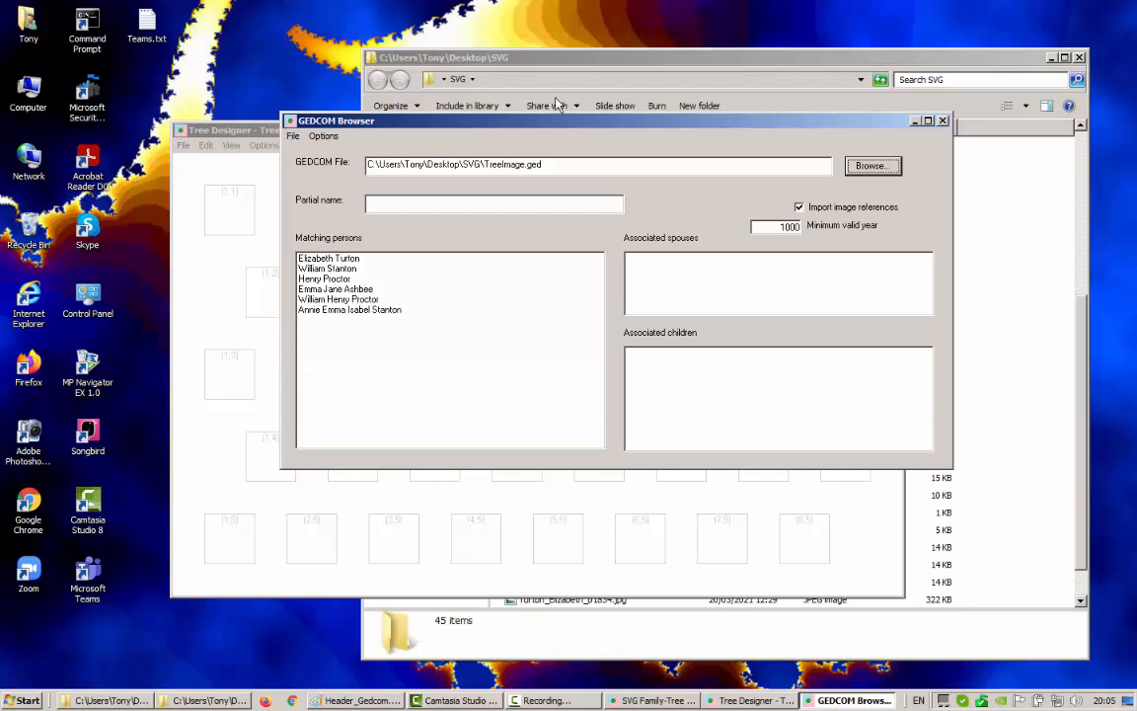
{"action": "left_click_drag", "start_coordinate": [642, 130], "coordinate": [605, 186]}
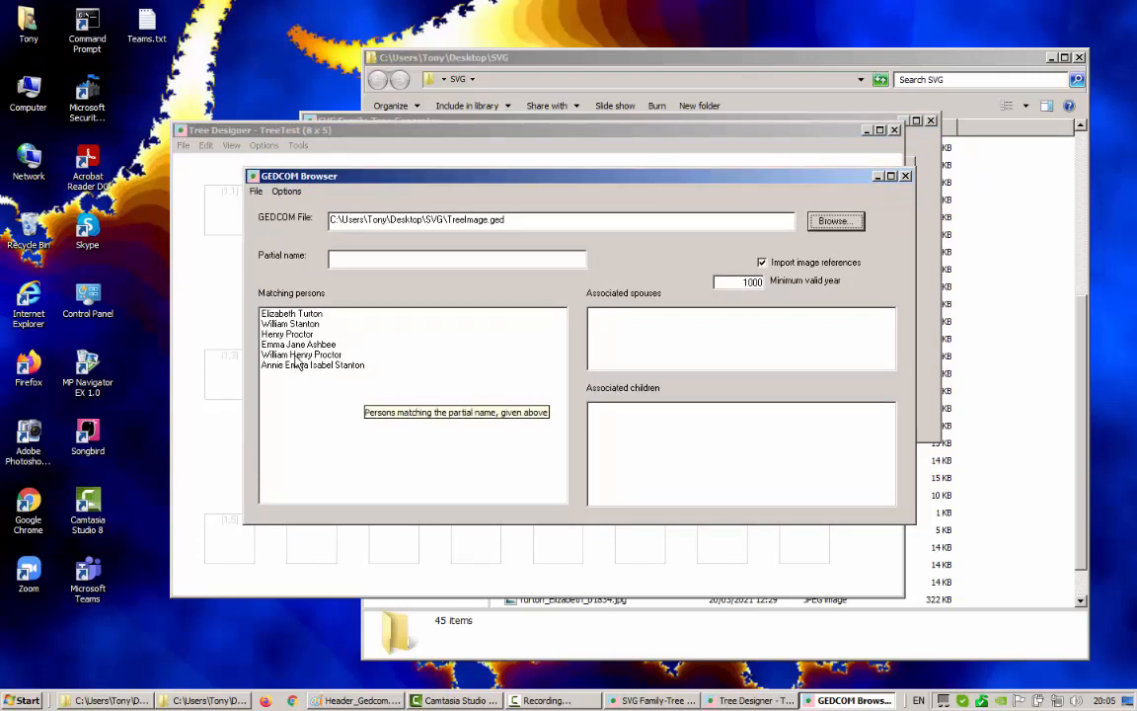
{"action": "left_click", "coordinate": [289, 323]}
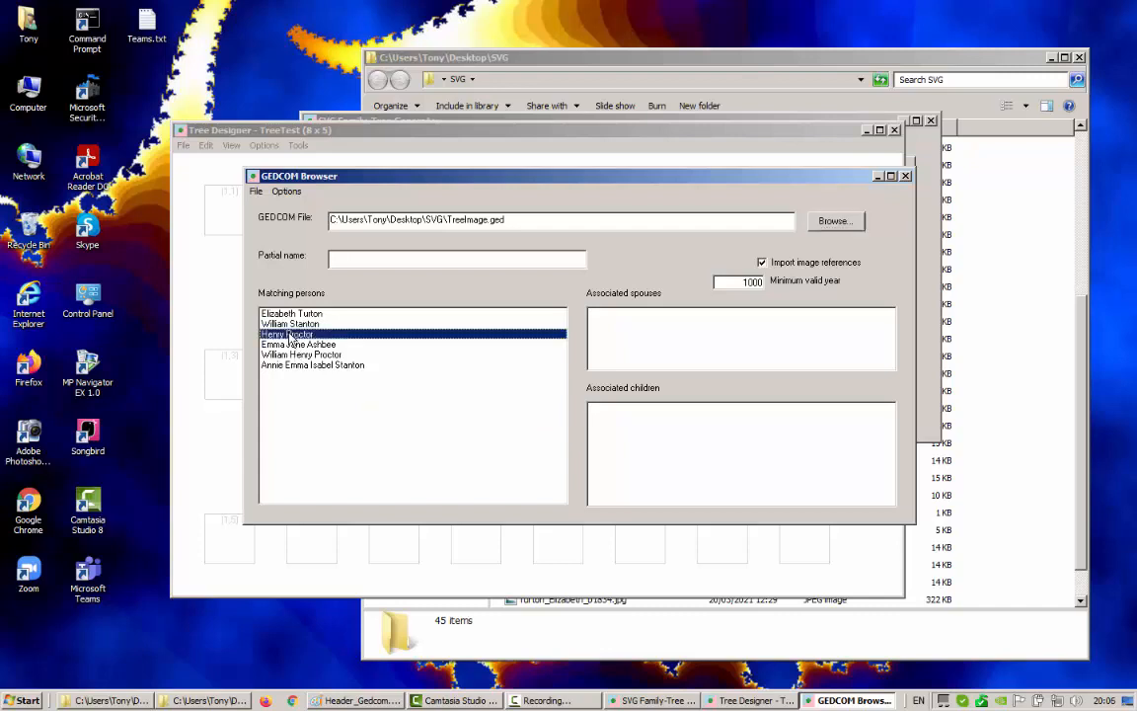
{"action": "left_click", "coordinate": [289, 334]}
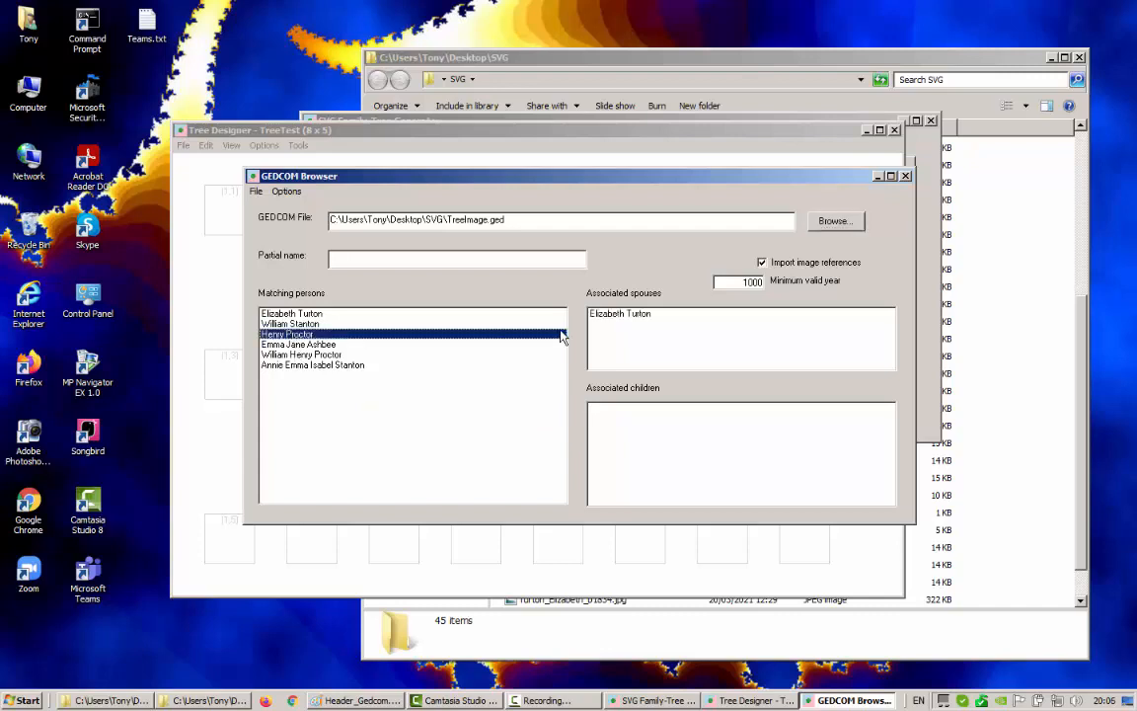
{"action": "left_click", "coordinate": [633, 315]}
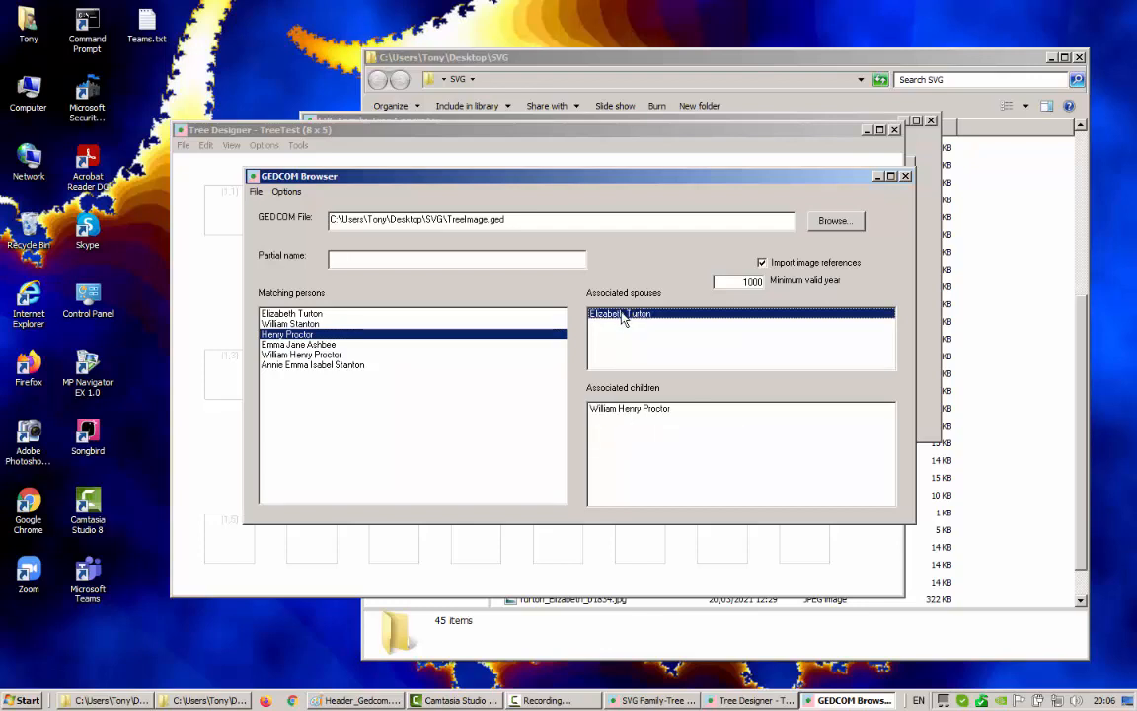
{"action": "right_click", "coordinate": [628, 314]}
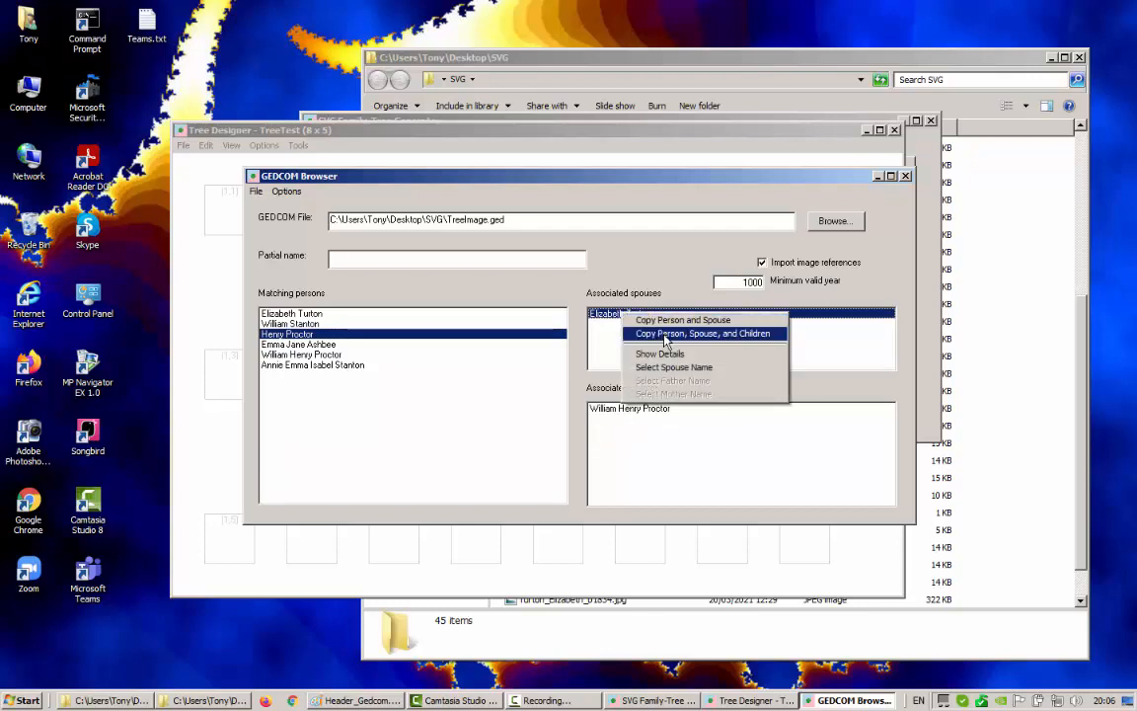
{"action": "left_click", "coordinate": [664, 341]}
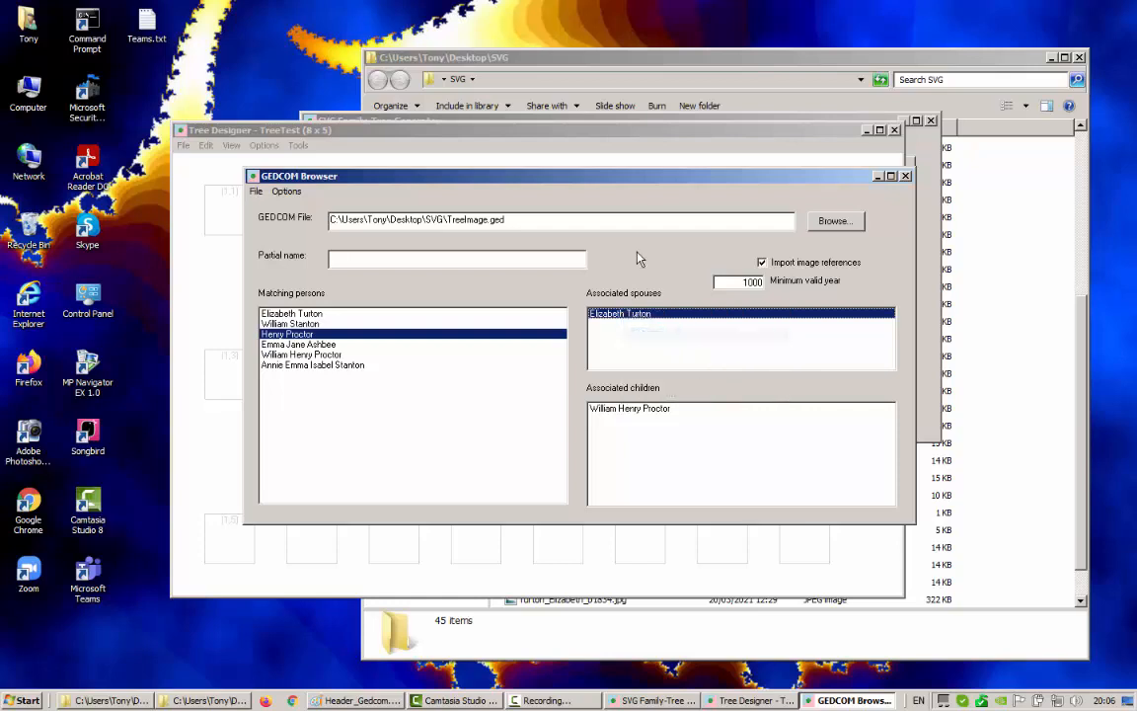
Close the GEDCOM Browser and paste the copied family into the Tree Designer at grid cell (2,1)
{"action": "left_click", "coordinate": [541, 165]}
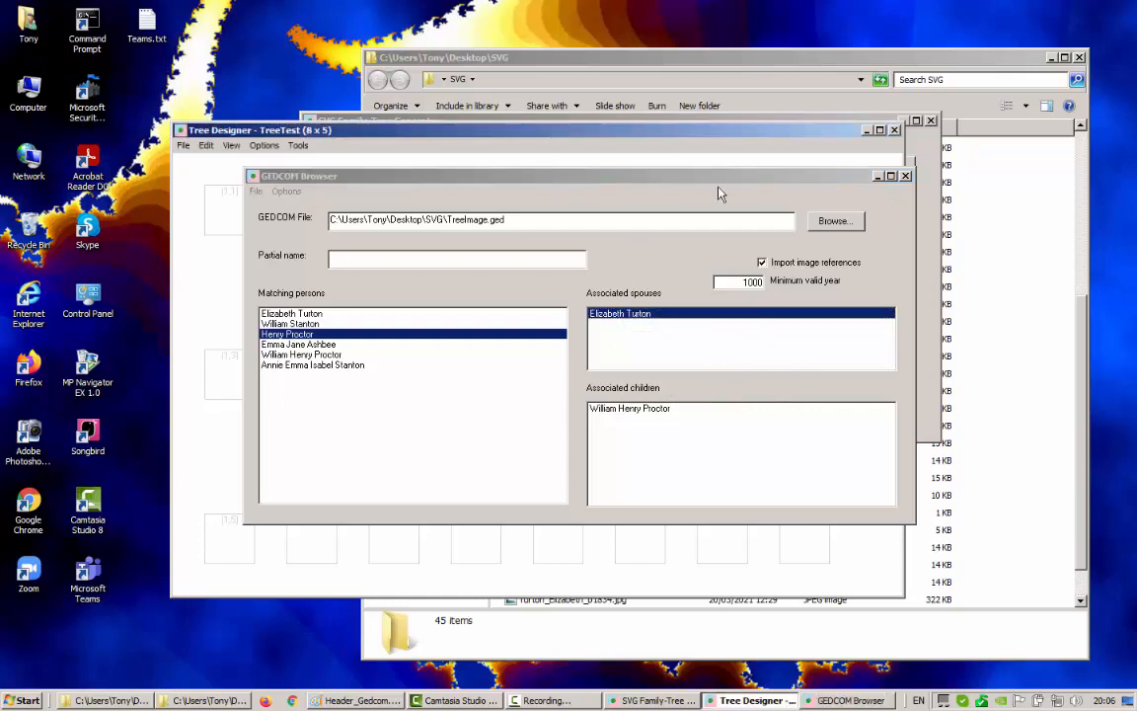
{"action": "left_click", "coordinate": [905, 176]}
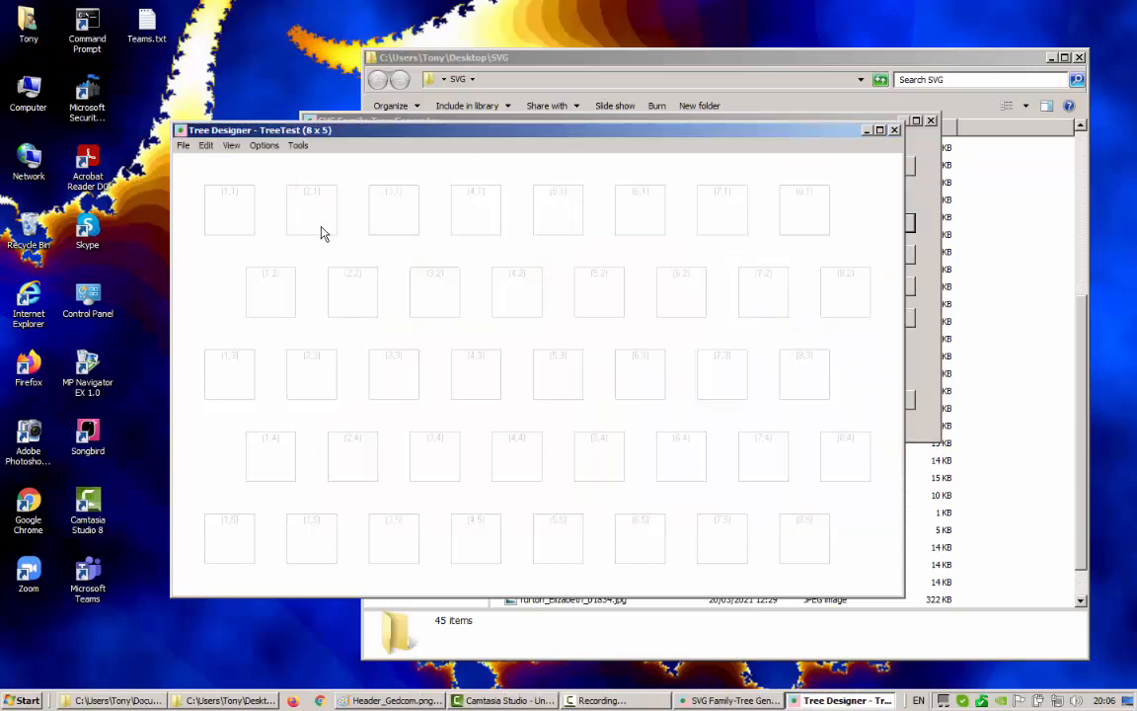
{"action": "right_click", "coordinate": [317, 224]}
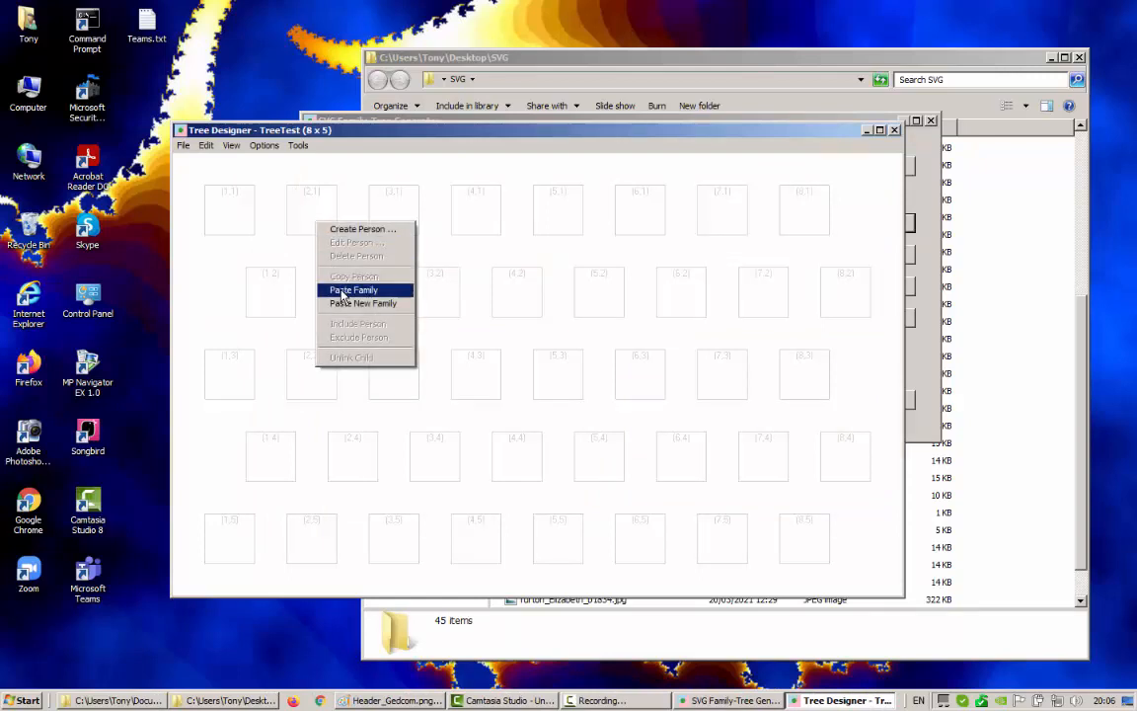
{"action": "left_click", "coordinate": [343, 290]}
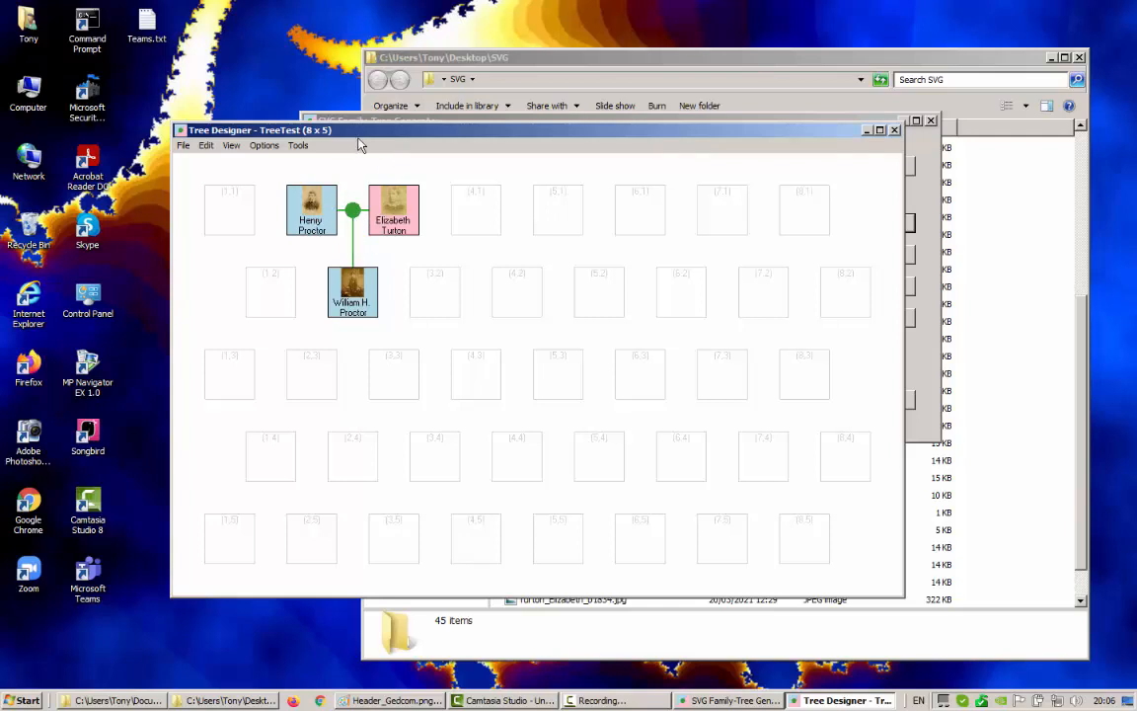
Start another GEDCOM import and copy the second matching person together with the associated spouse and children
{"action": "left_click", "coordinate": [182, 145]}
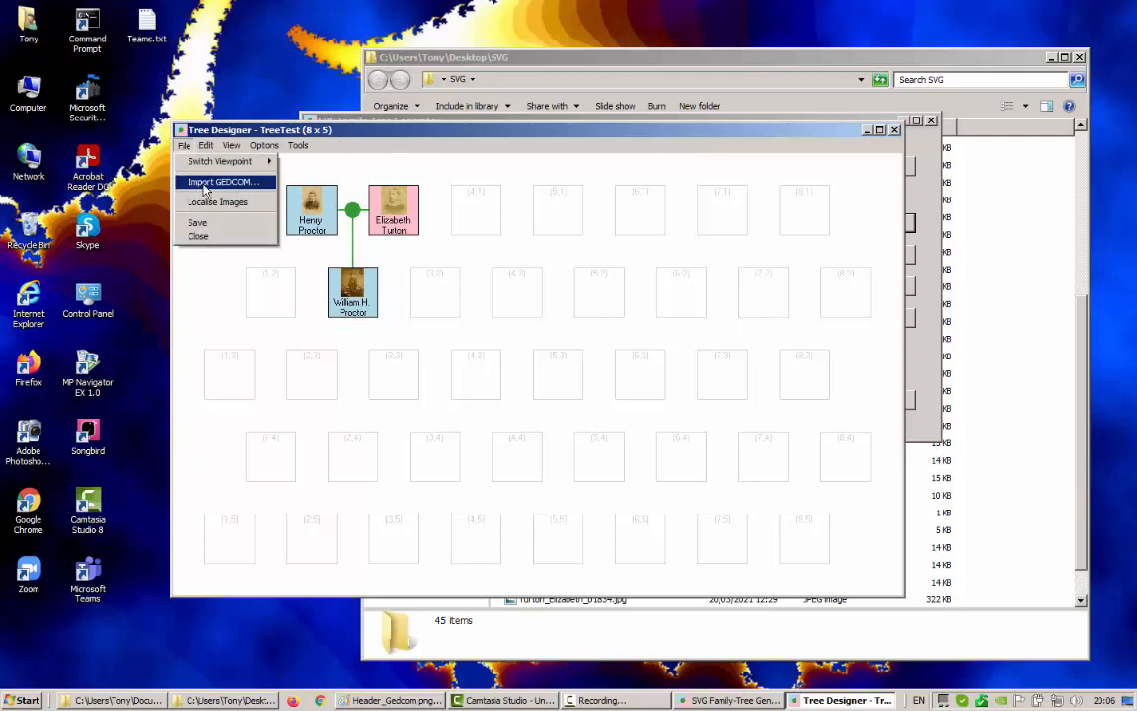
{"action": "left_click", "coordinate": [208, 182]}
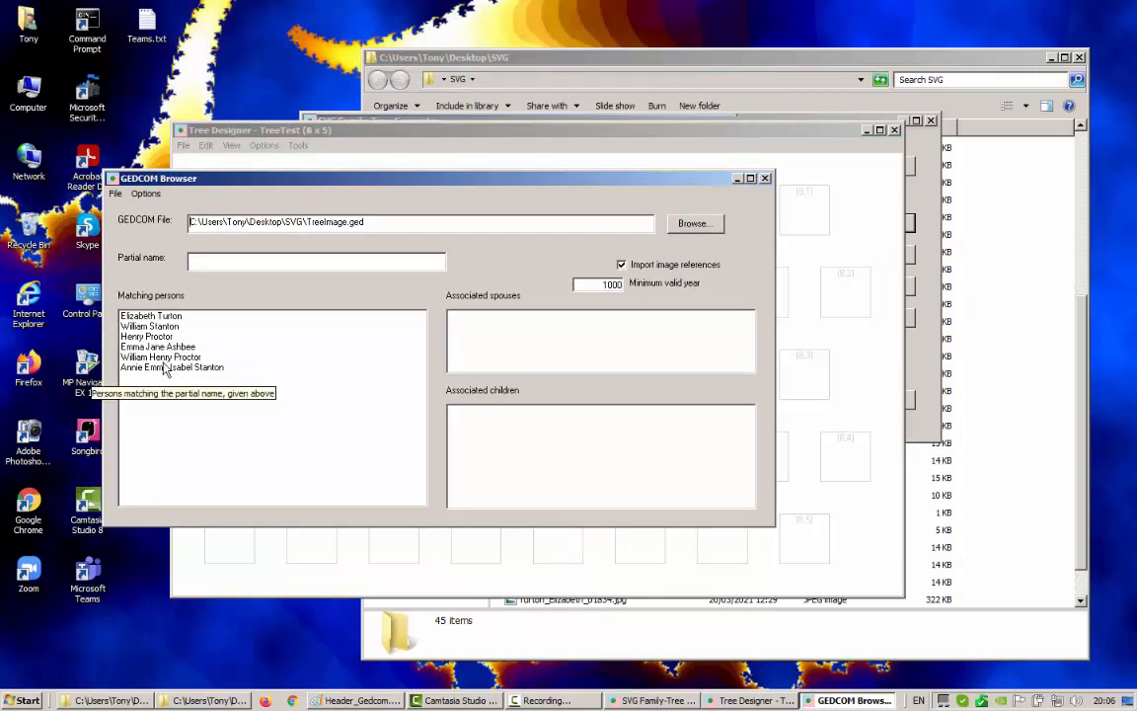
{"action": "left_click", "coordinate": [153, 326]}
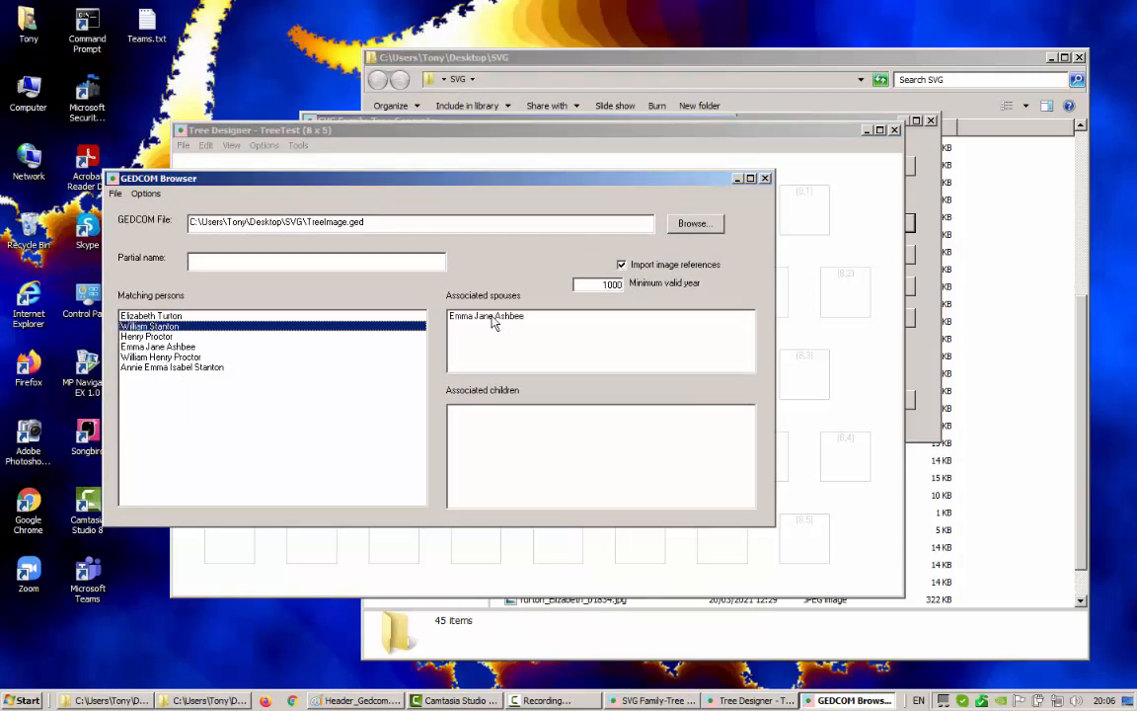
{"action": "left_click", "coordinate": [482, 317]}
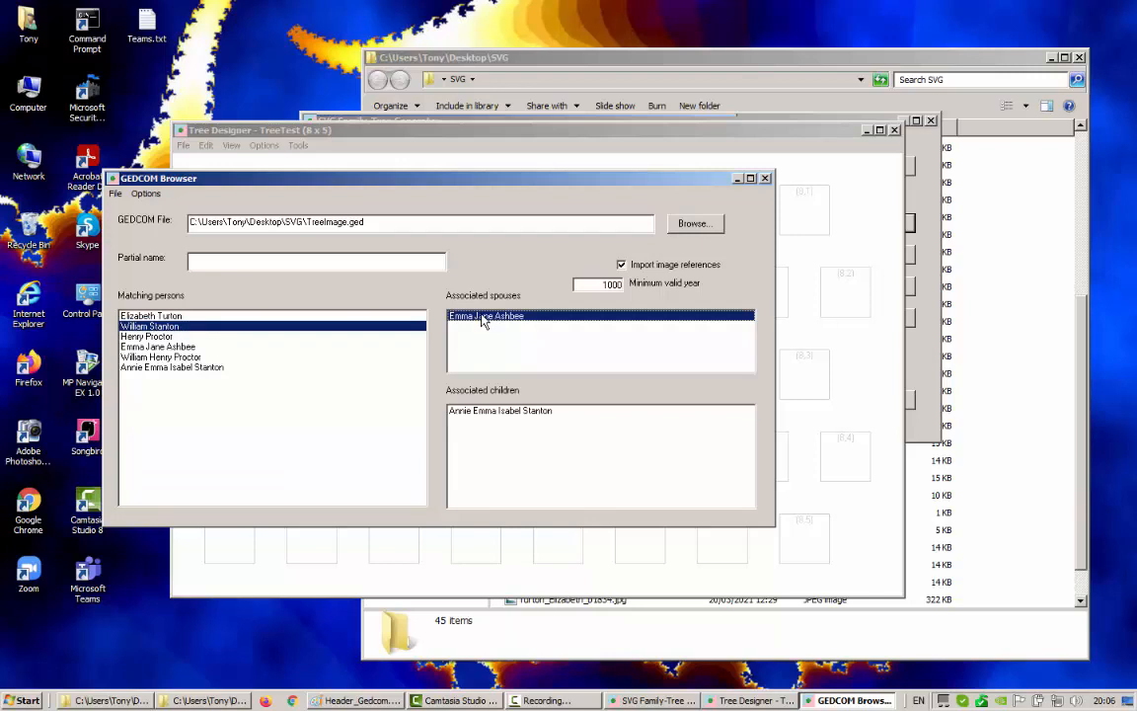
{"action": "right_click", "coordinate": [484, 319]}
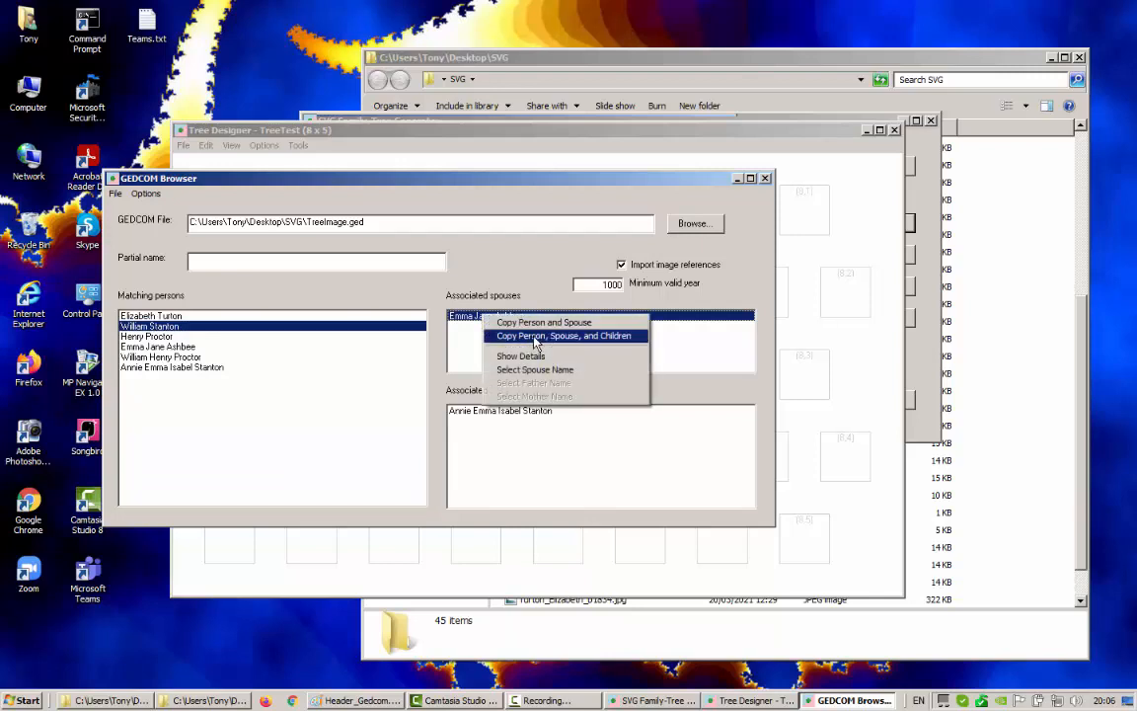
{"action": "left_click", "coordinate": [499, 333]}
Close the GEDCOM Browser and paste the second copied family into the Tree Designer at grid cell (5,1)
{"action": "left_click", "coordinate": [765, 177]}
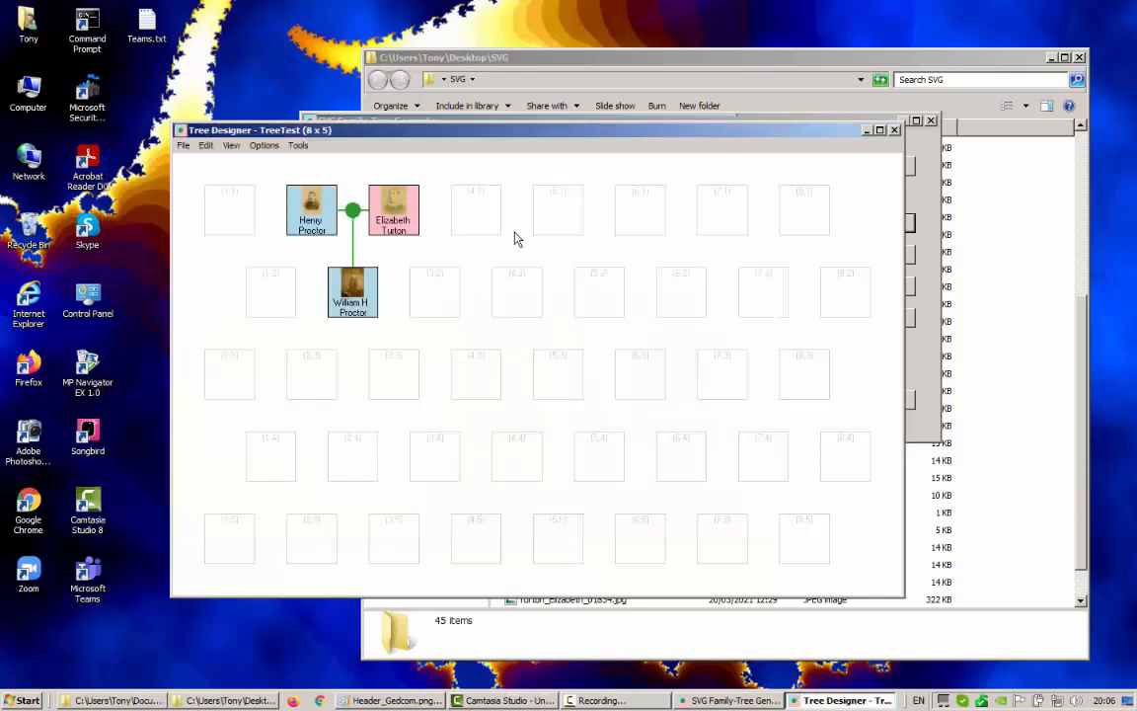
{"action": "right_click", "coordinate": [550, 211]}
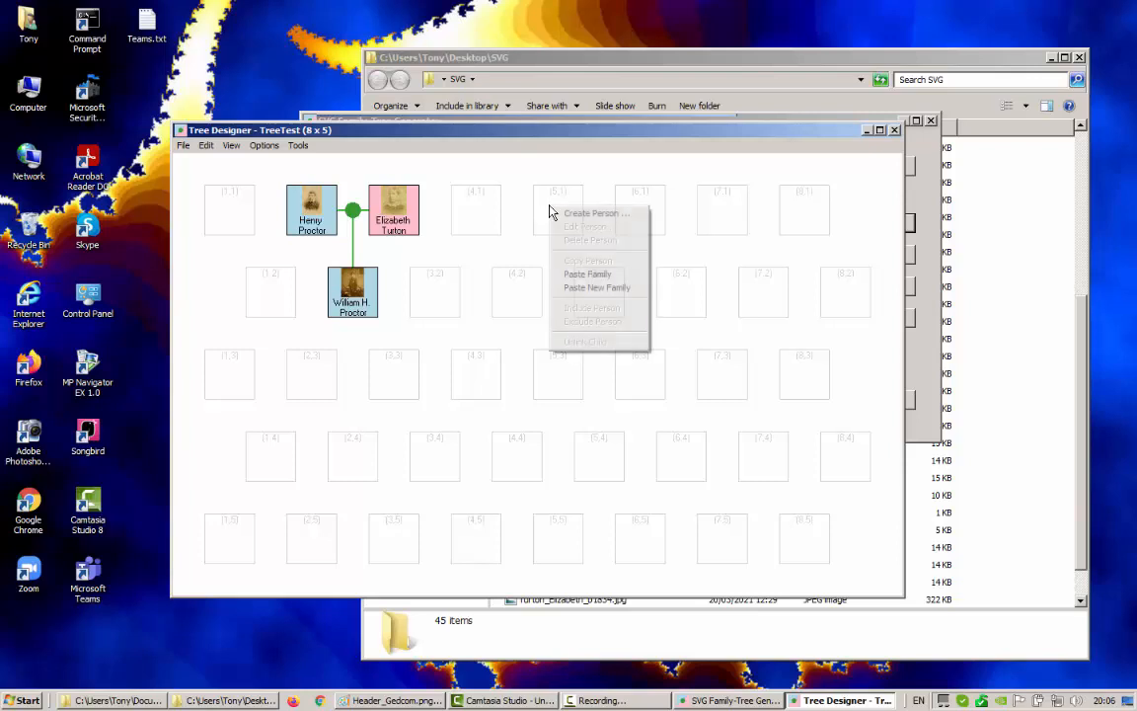
{"action": "left_click", "coordinate": [588, 274]}
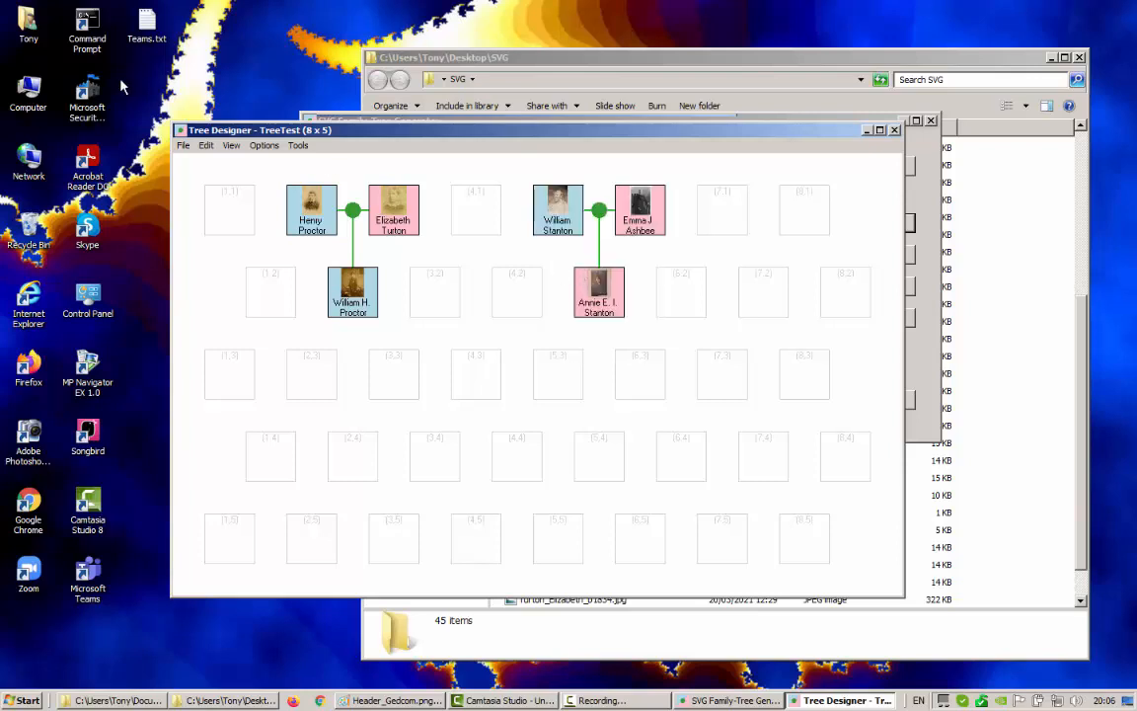
Start a further GEDCOM import and copy the fifth matching person with the associated spouse only
{"action": "left_click", "coordinate": [182, 145]}
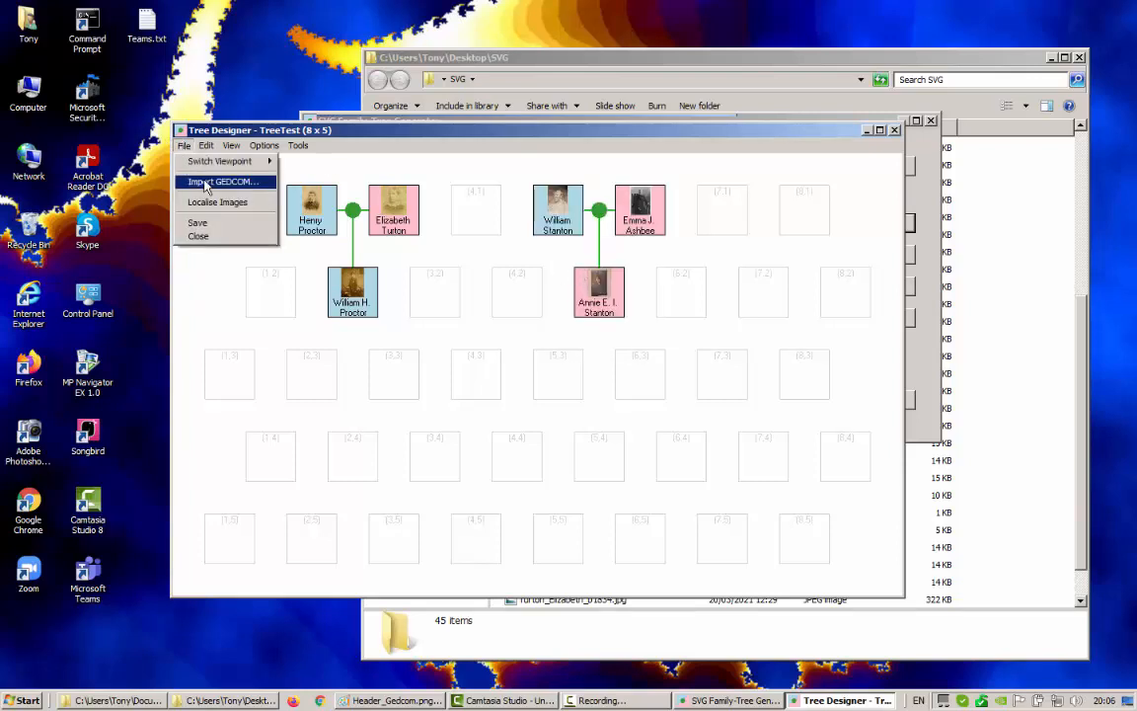
{"action": "left_click", "coordinate": [187, 178]}
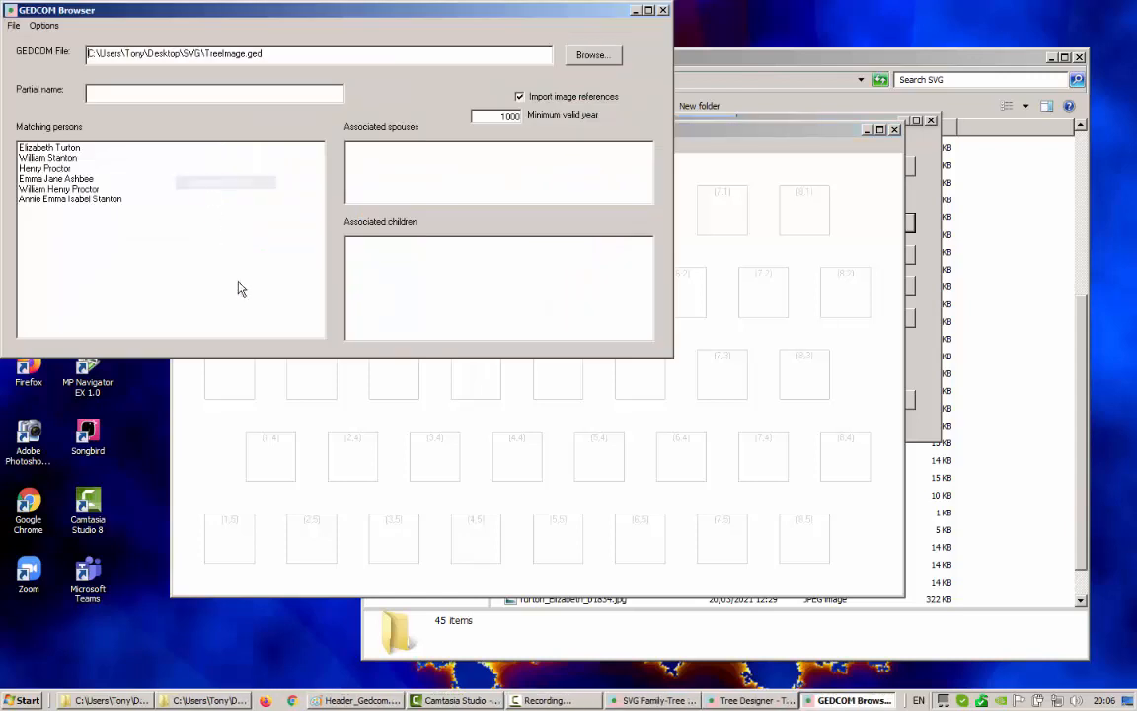
{"action": "left_click", "coordinate": [58, 190]}
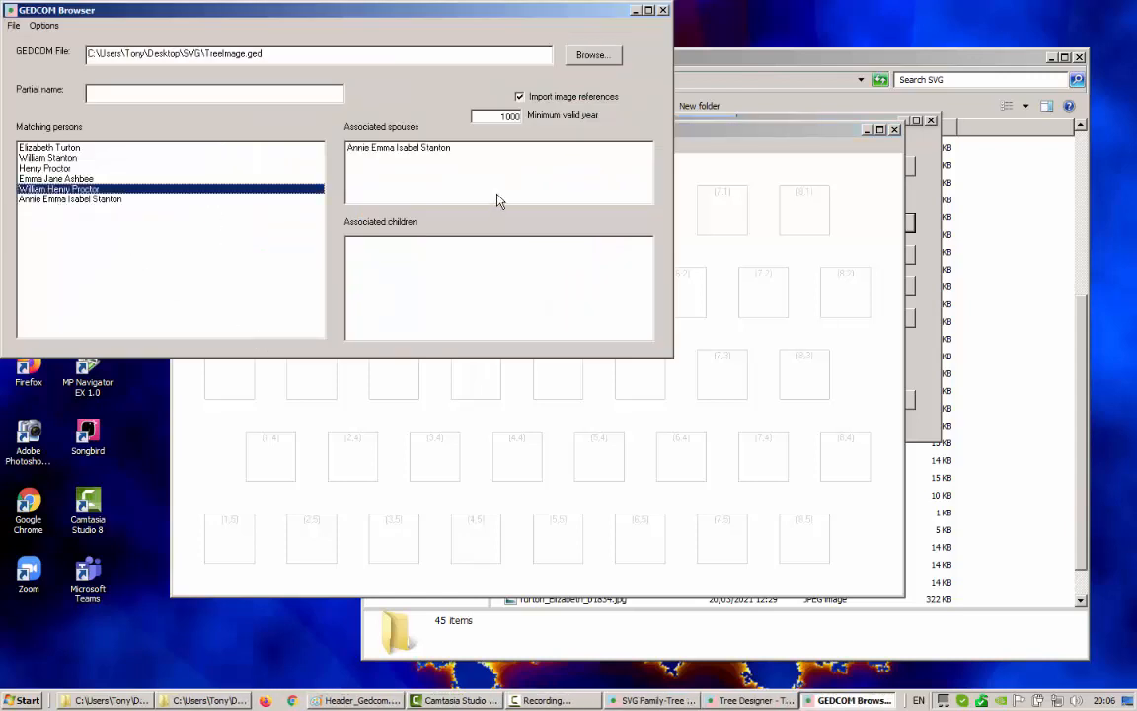
{"action": "left_click", "coordinate": [415, 153]}
{"action": "right_click", "coordinate": [416, 151]}
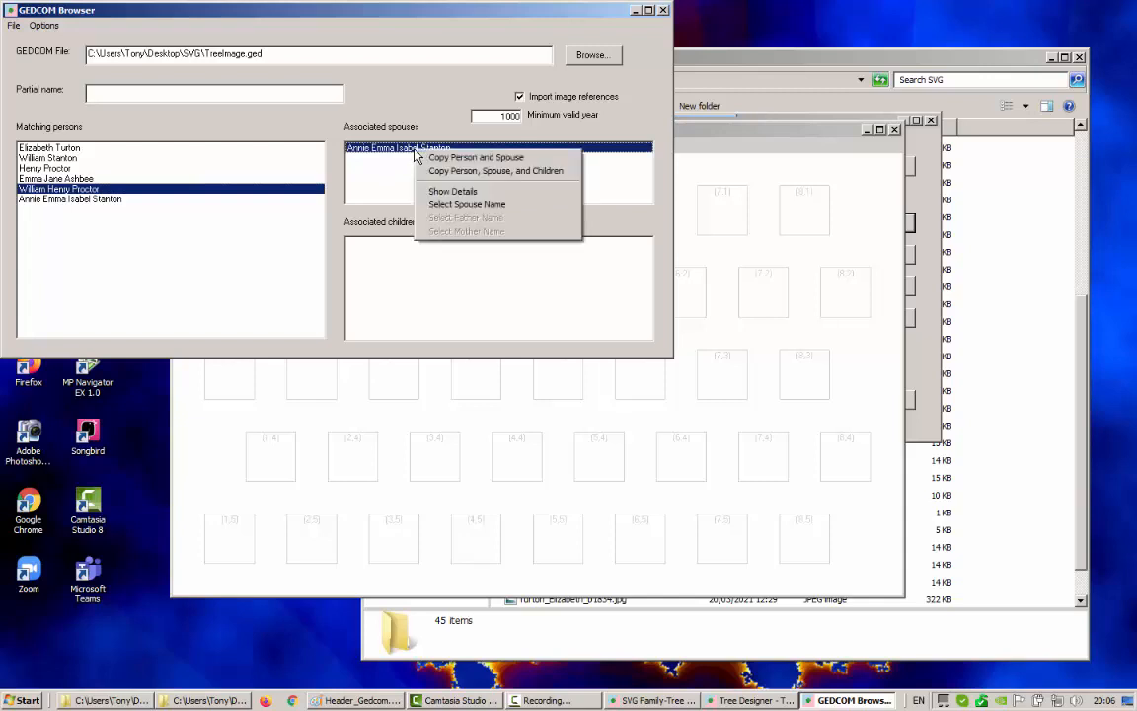
{"action": "left_click", "coordinate": [457, 160]}
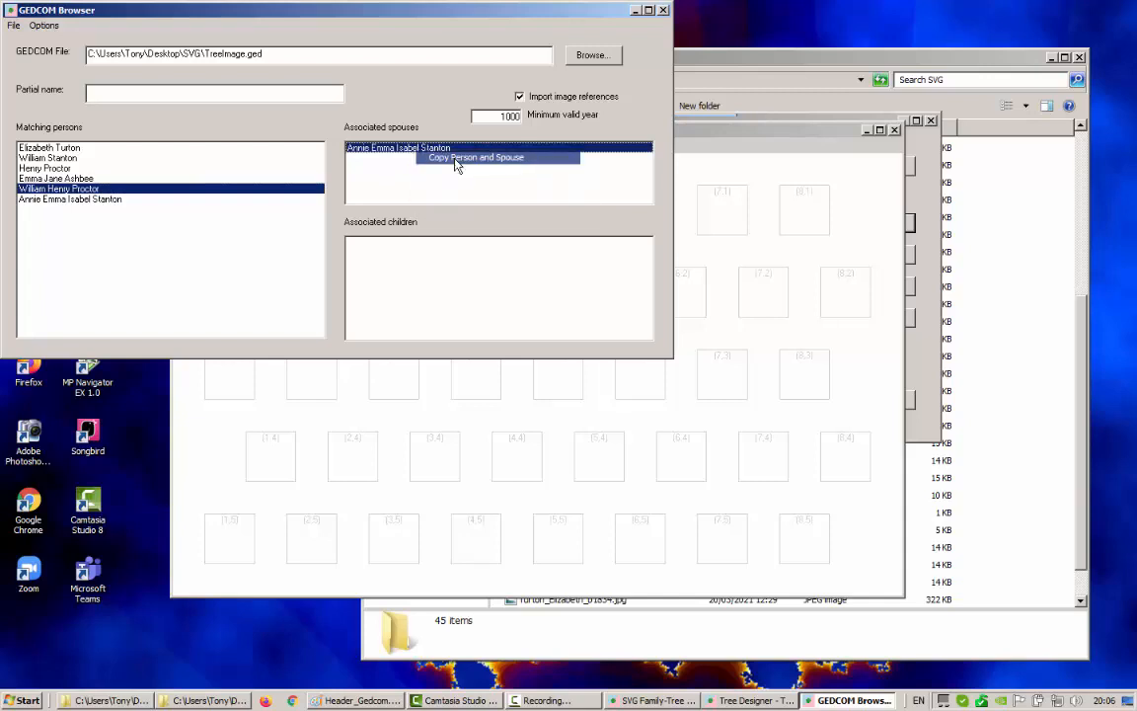
Close the GEDCOM Browser and paste the couple as a family at grid cell (4,1), linking the two existing children
{"action": "left_click", "coordinate": [662, 12]}
{"action": "right_click", "coordinate": [472, 217]}
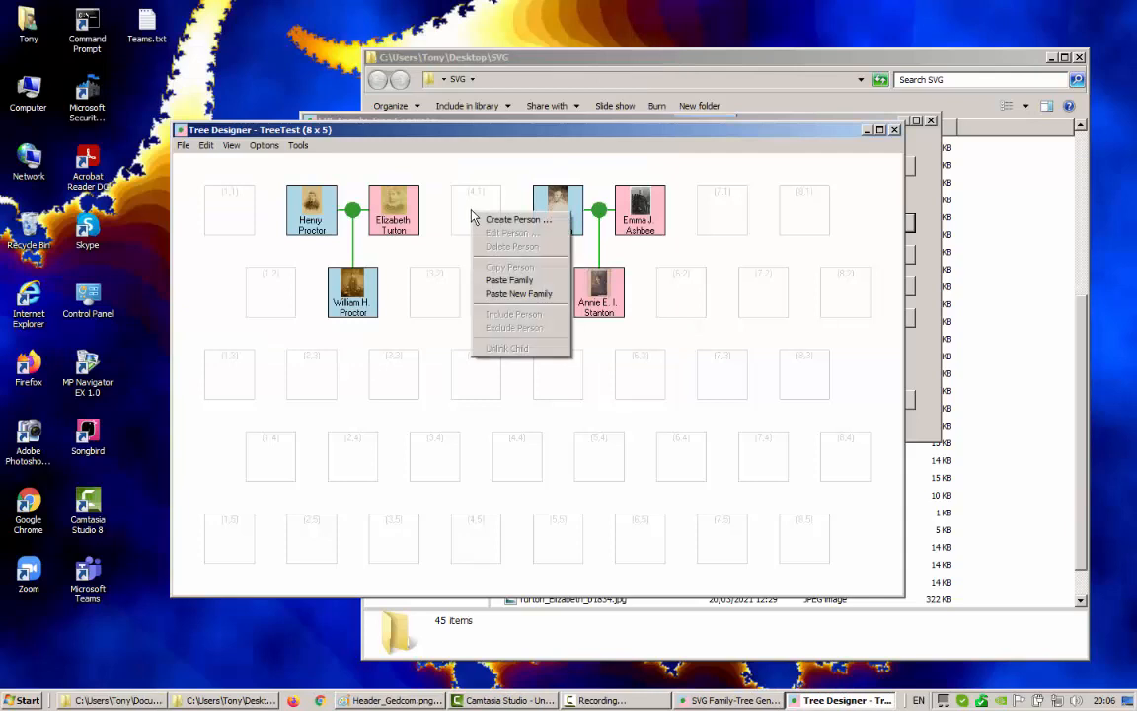
{"action": "left_click", "coordinate": [501, 280]}
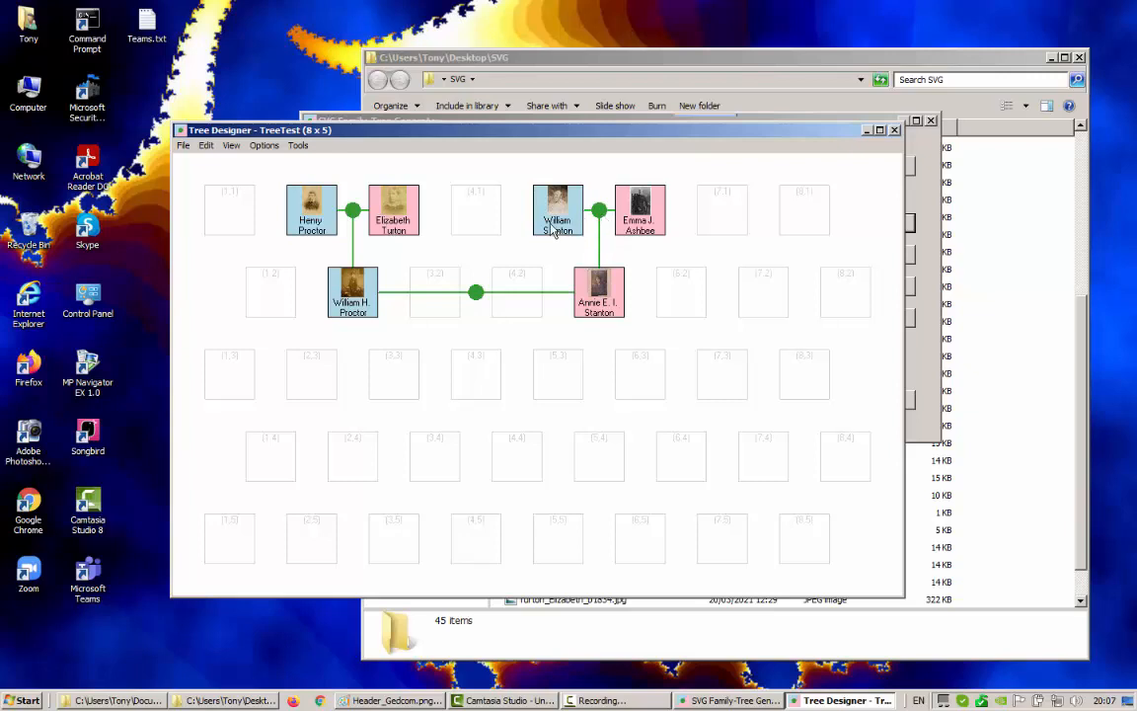
Open the person at grid cell (2,2) for editing, examine the notes' markup and preview it with the HTML Toolbar enabled
{"action": "right_click", "coordinate": [370, 312]}
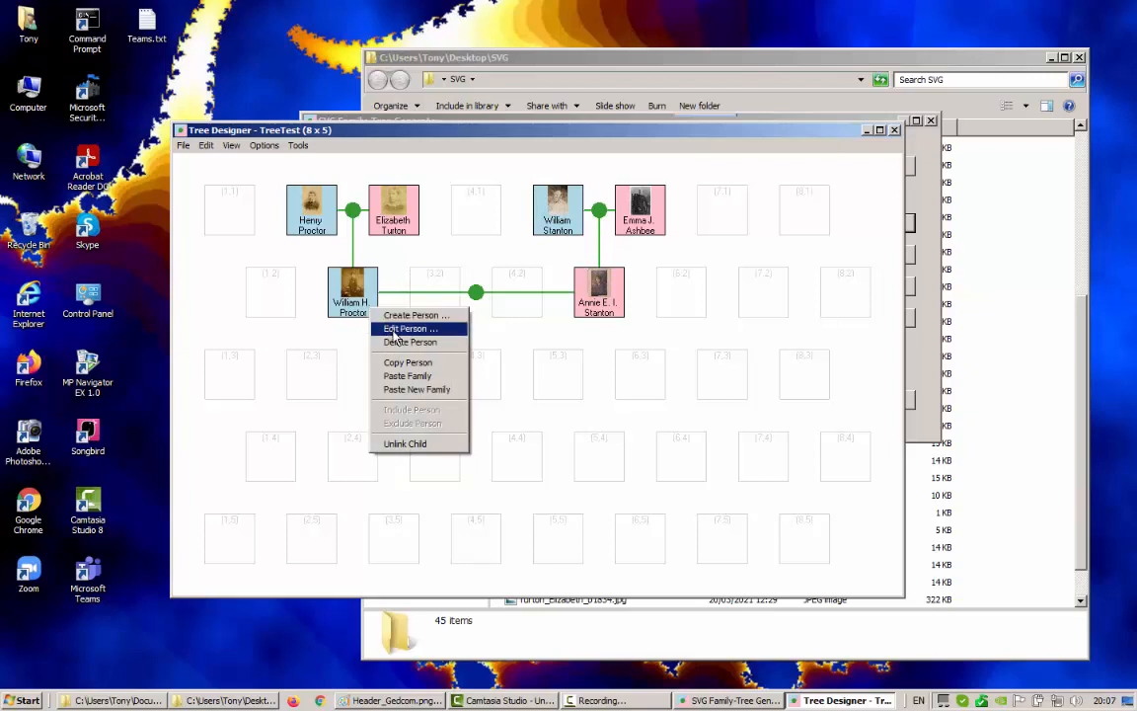
{"action": "left_click", "coordinate": [393, 329]}
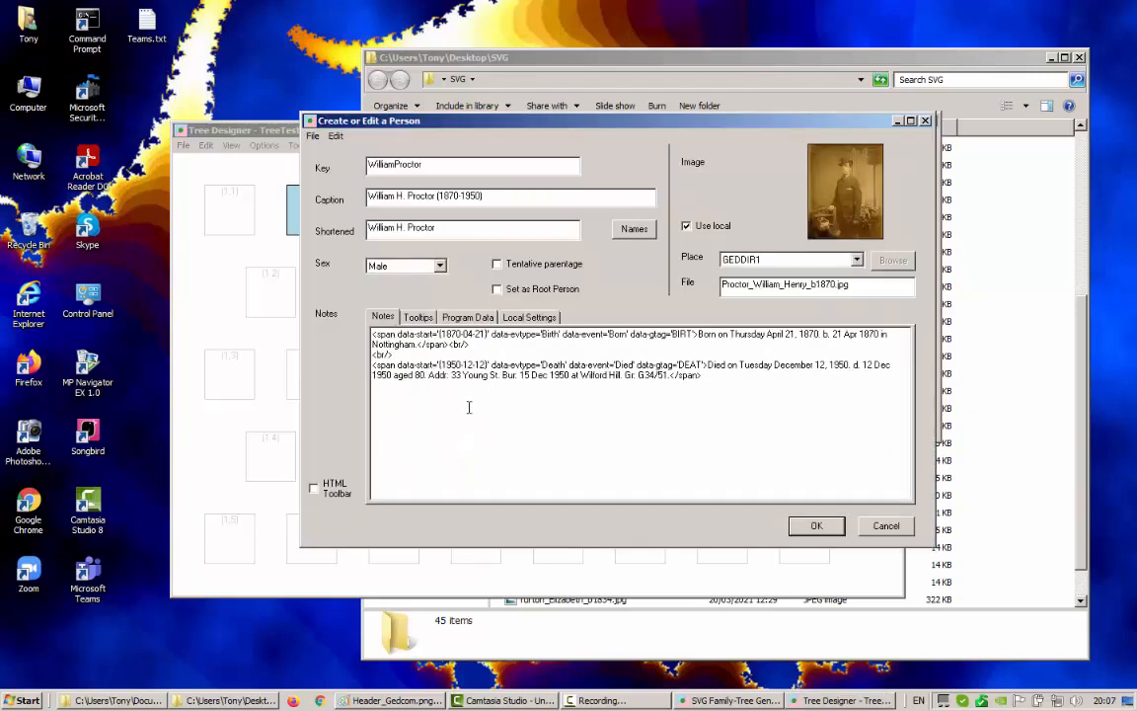
{"action": "left_click_drag", "start_coordinate": [712, 378], "coordinate": [354, 333]}
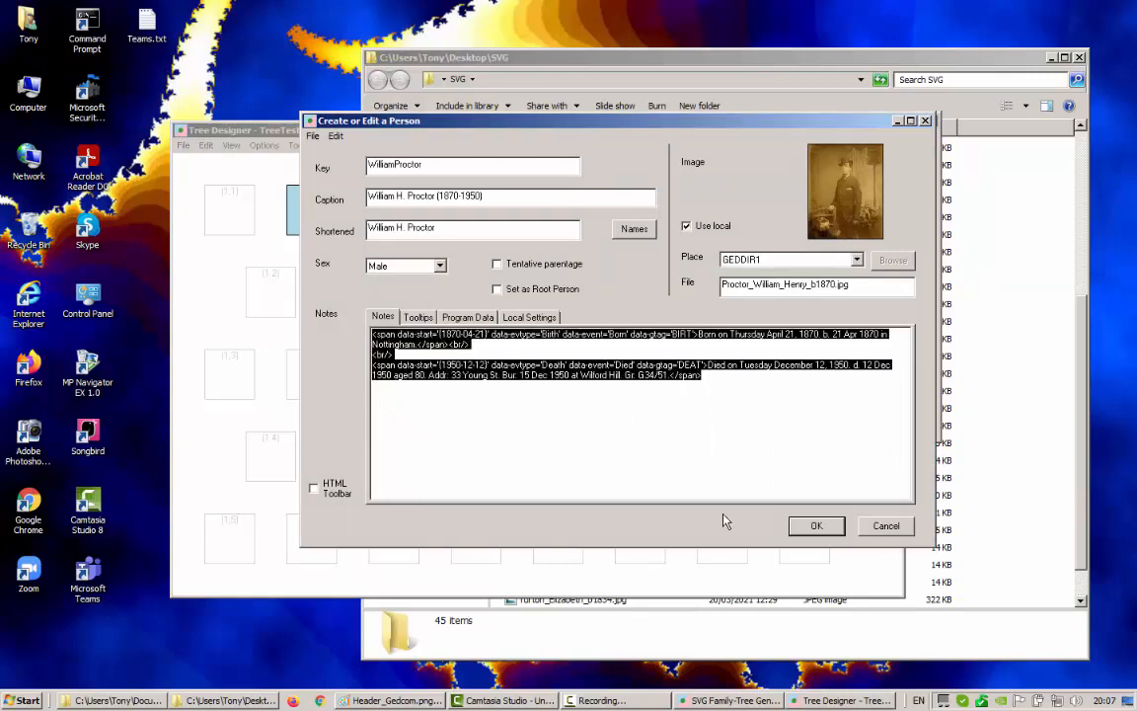
{"action": "left_click", "coordinate": [709, 376]}
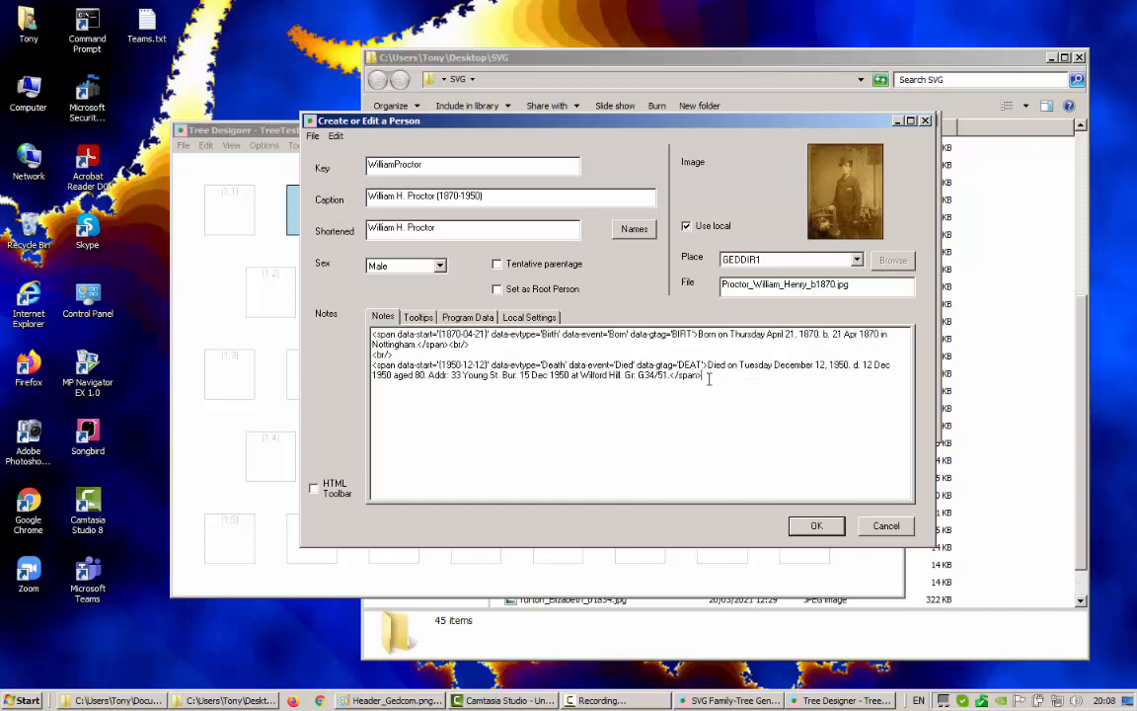
{"action": "left_click_drag", "start_coordinate": [706, 376], "coordinate": [338, 333]}
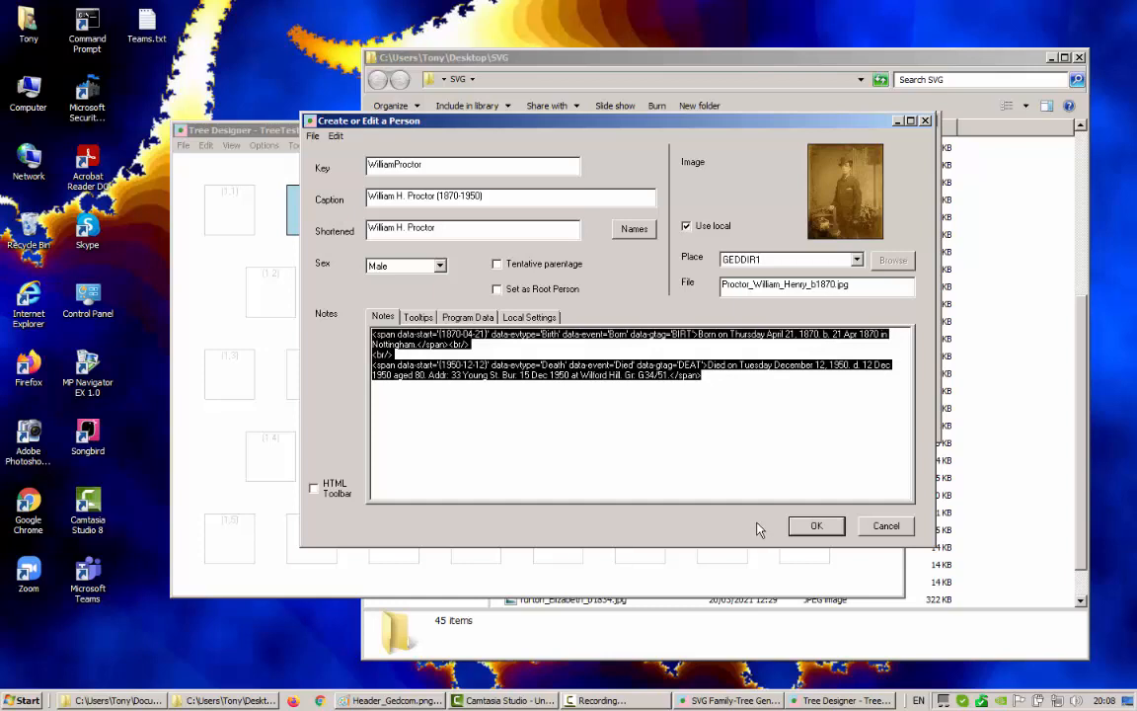
{"action": "left_click", "coordinate": [316, 489]}
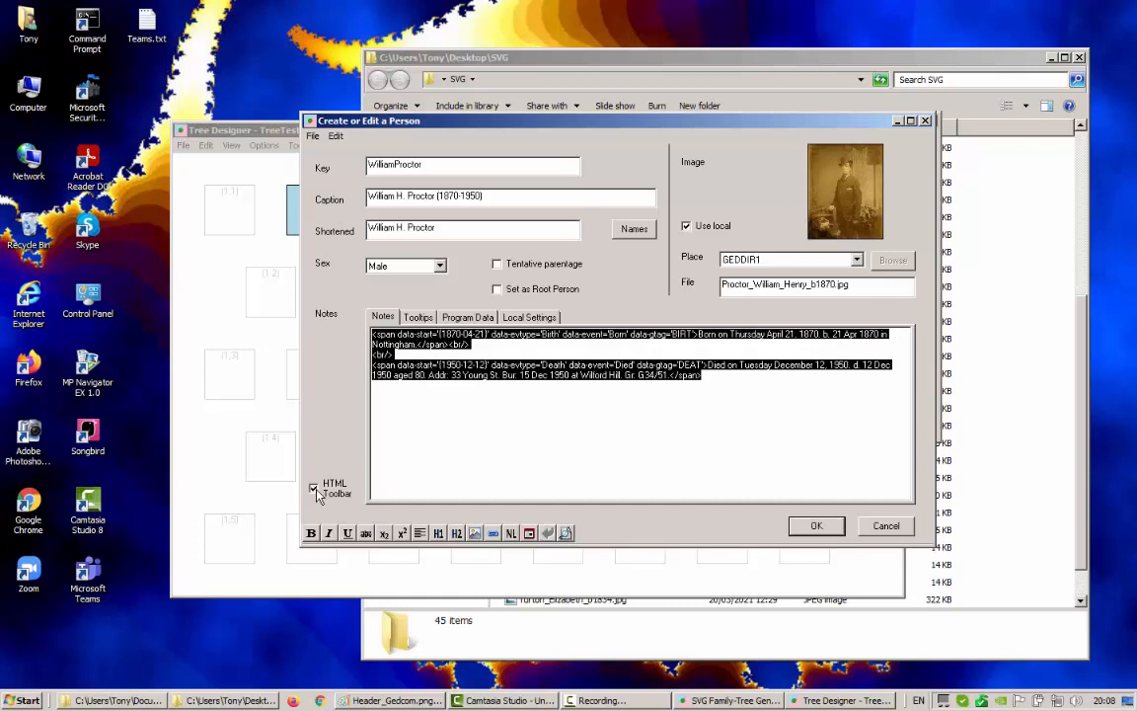
{"action": "left_click", "coordinate": [565, 533]}
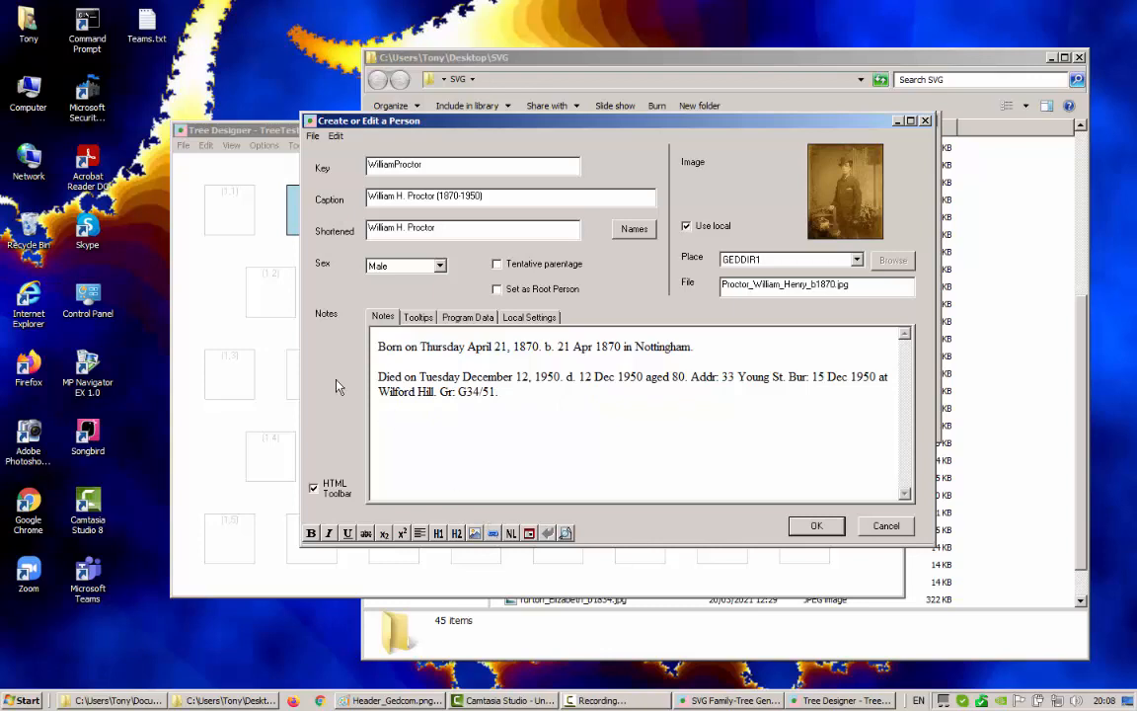
Examine the same person's tooltip text and alternative names, and leave the person editor without saving
{"action": "left_click", "coordinate": [418, 317]}
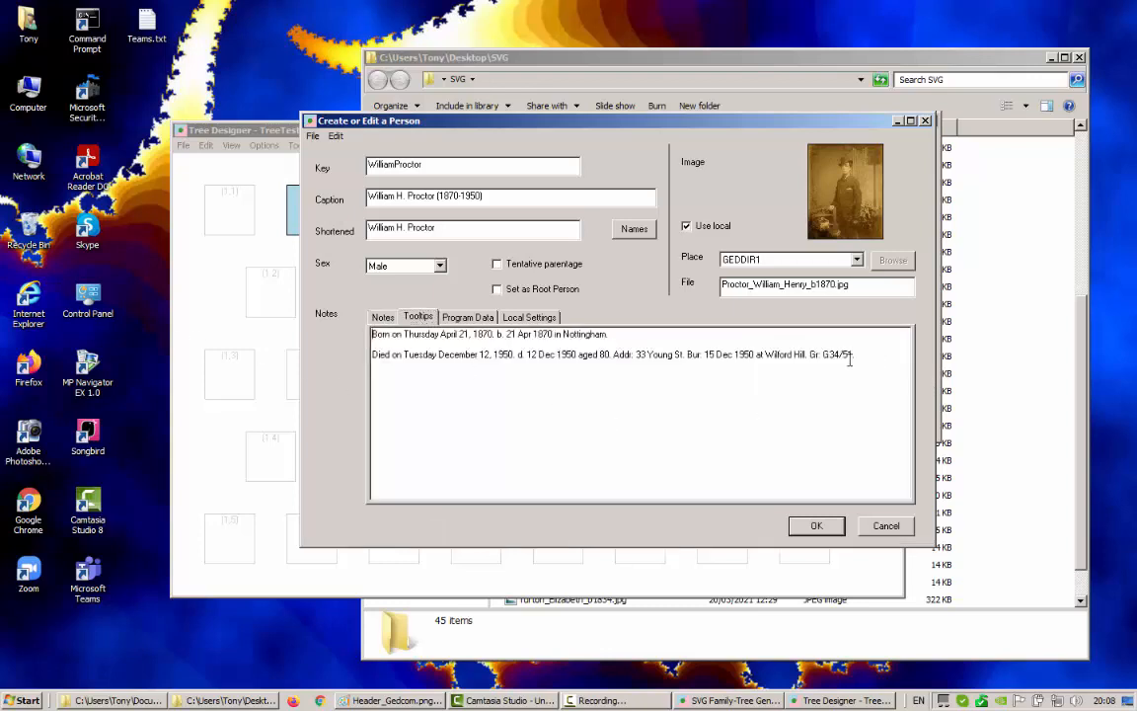
{"action": "left_click_drag", "start_coordinate": [855, 353], "coordinate": [342, 334]}
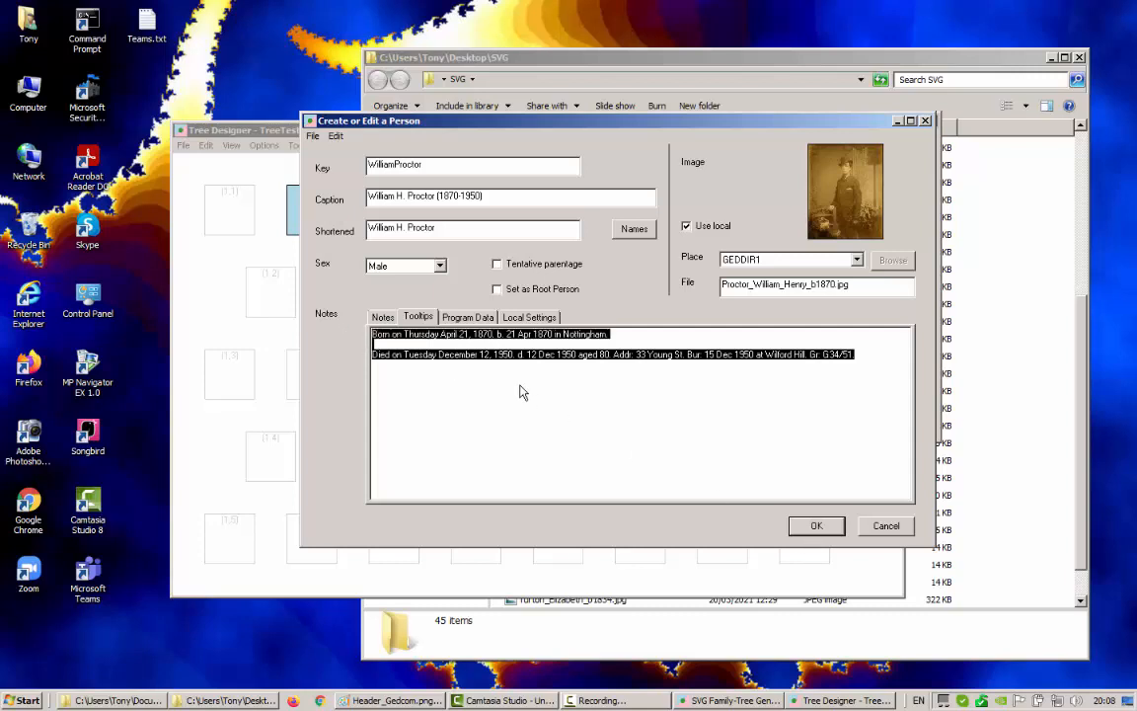
{"action": "left_click", "coordinate": [633, 229]}
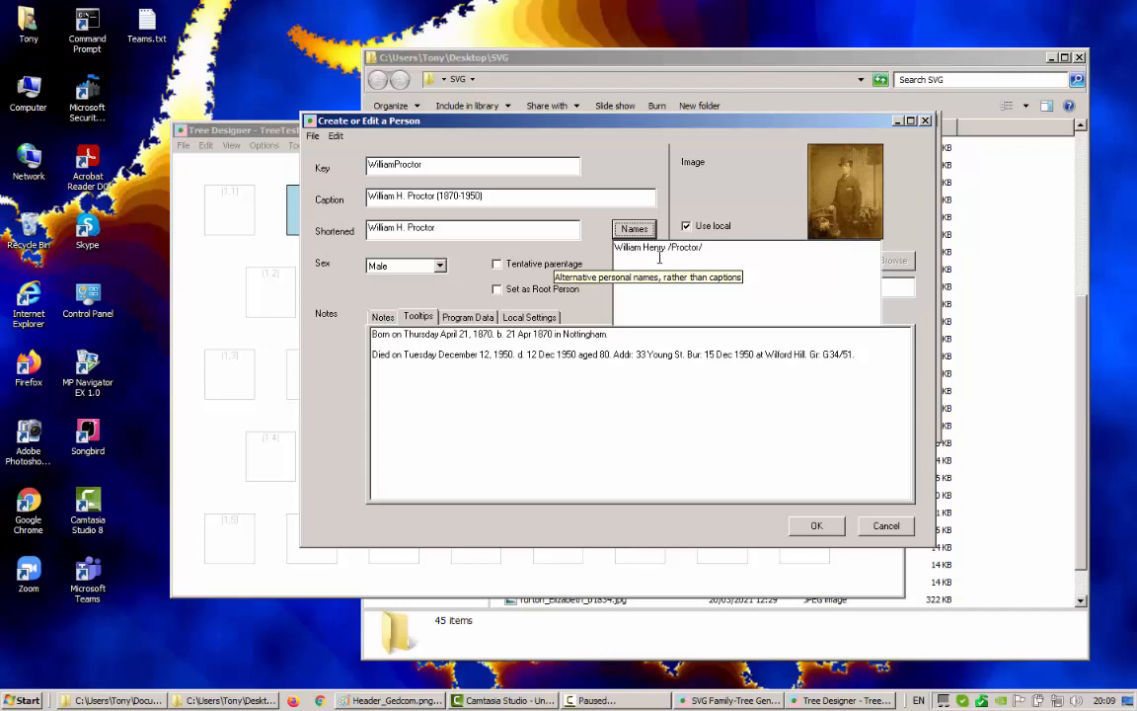
{"action": "left_click", "coordinate": [634, 229]}
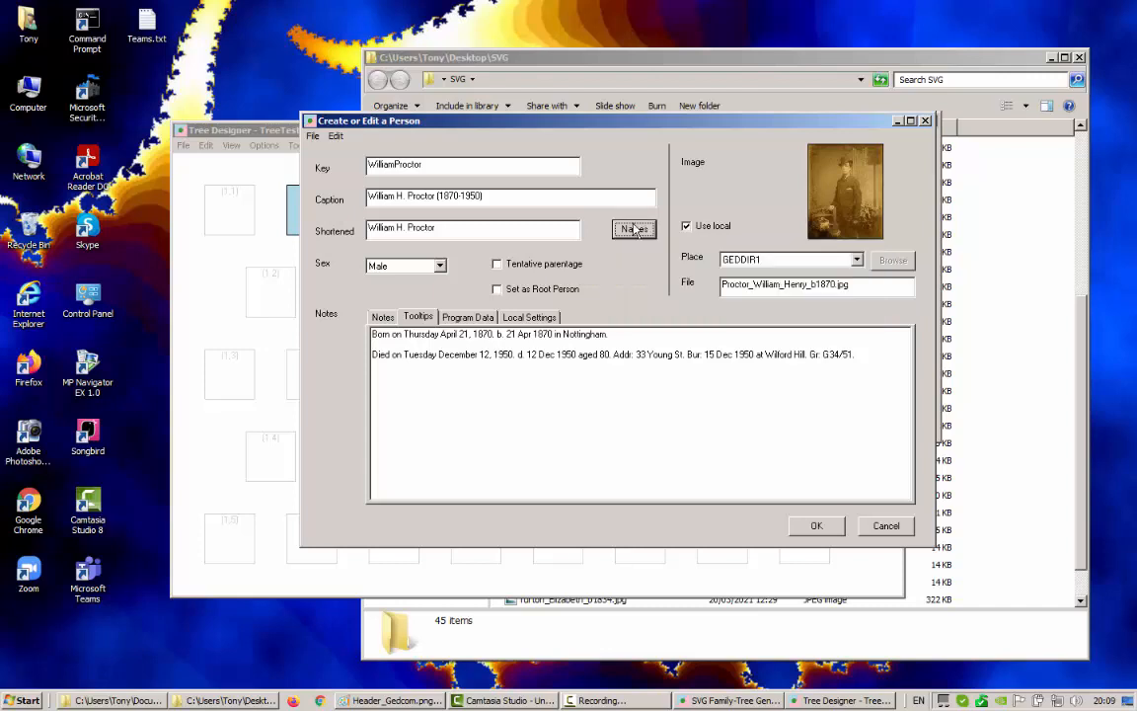
{"action": "left_click", "coordinate": [885, 527]}
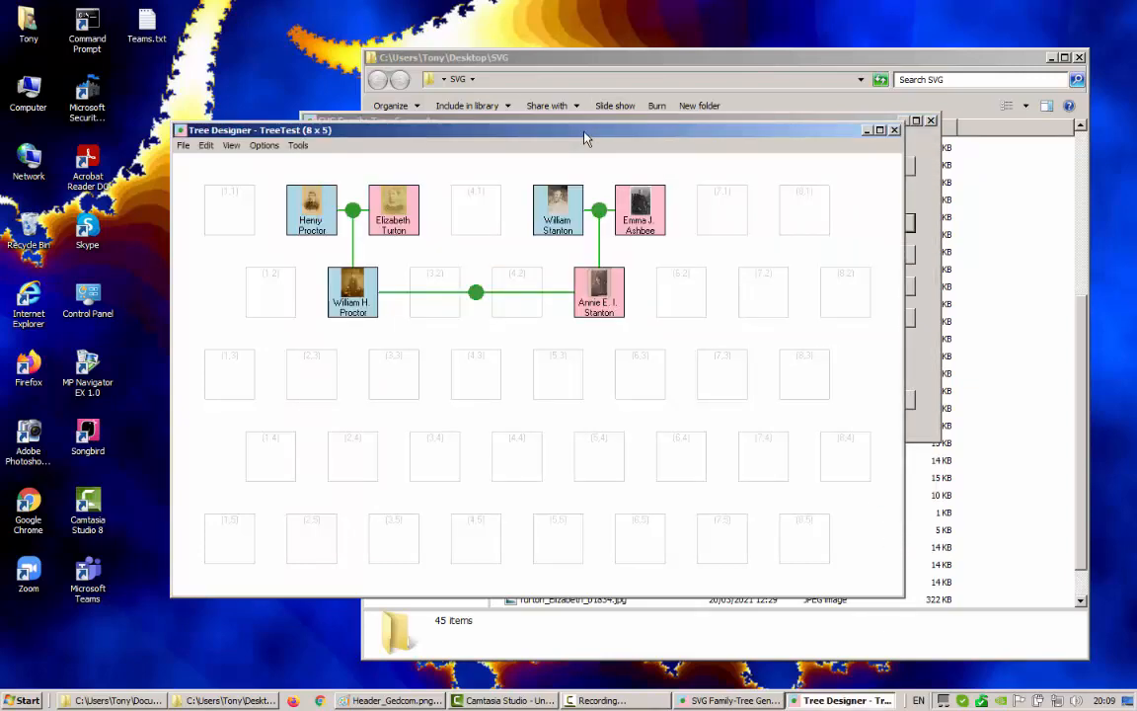
Close the Tree Designer and load TreeImage.ged in the GEDCOM Browser from the main generator window
{"action": "left_click_drag", "start_coordinate": [584, 138], "coordinate": [621, 202]}
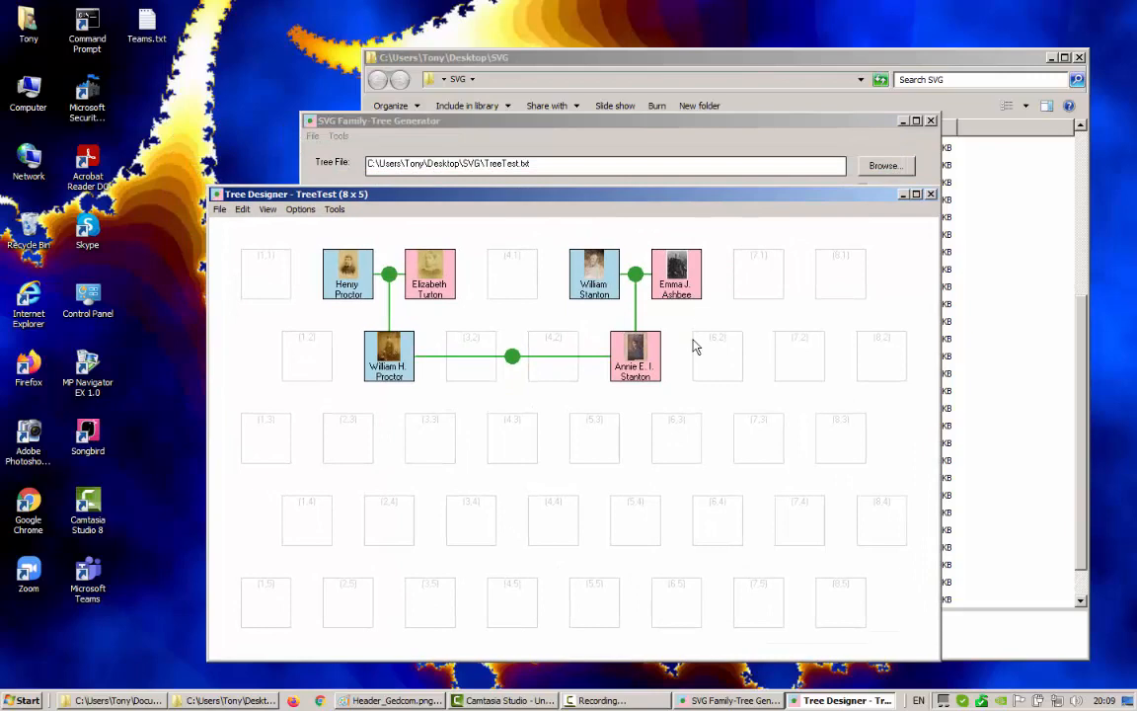
{"action": "left_click", "coordinate": [931, 194]}
{"action": "left_click", "coordinate": [311, 136]}
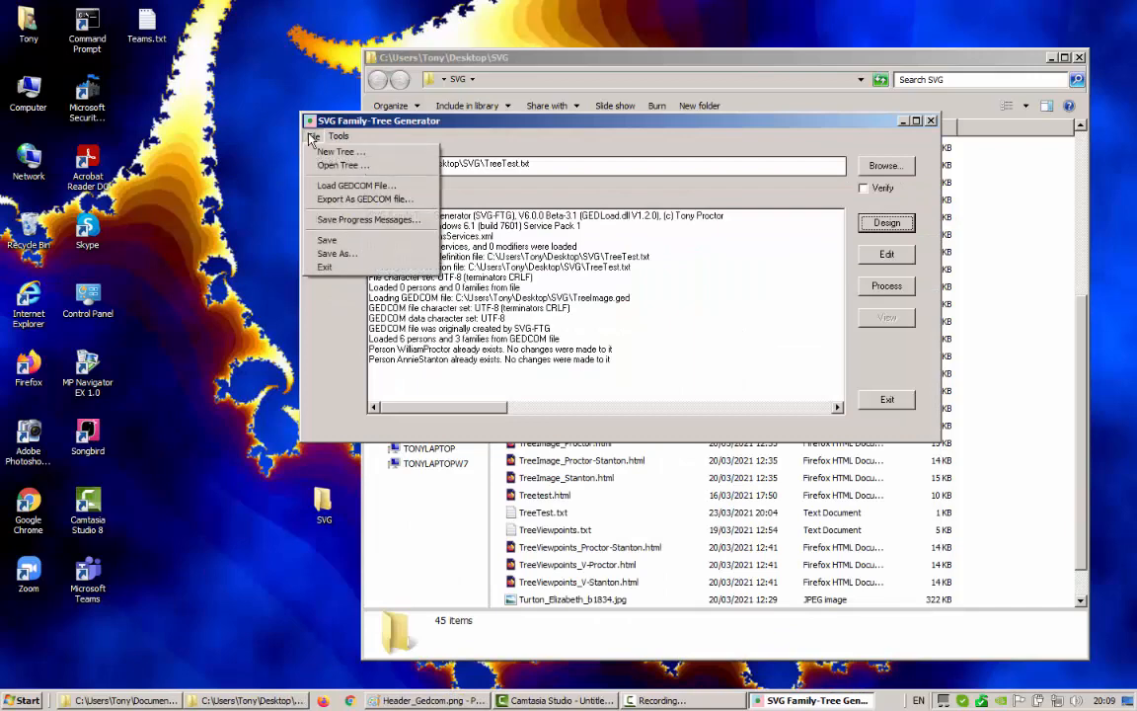
{"action": "left_click", "coordinate": [346, 191]}
{"action": "left_click_drag", "start_coordinate": [382, 13], "coordinate": [502, 231]}
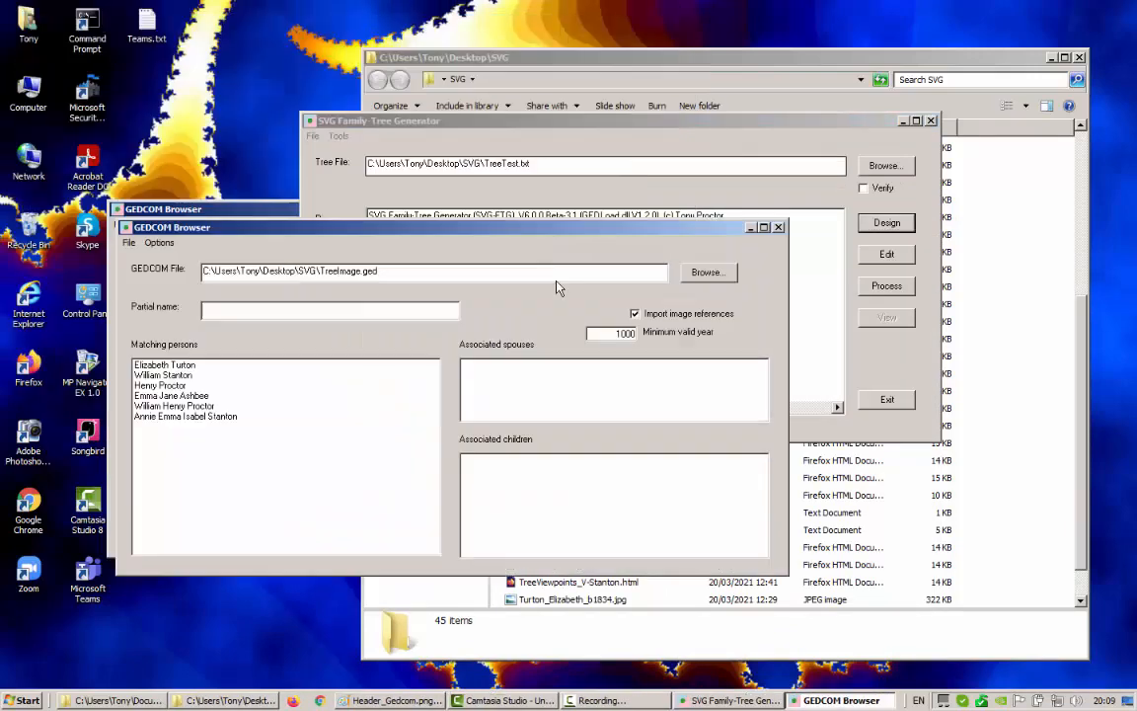
{"action": "left_click_drag", "start_coordinate": [557, 287], "coordinate": [626, 306]}
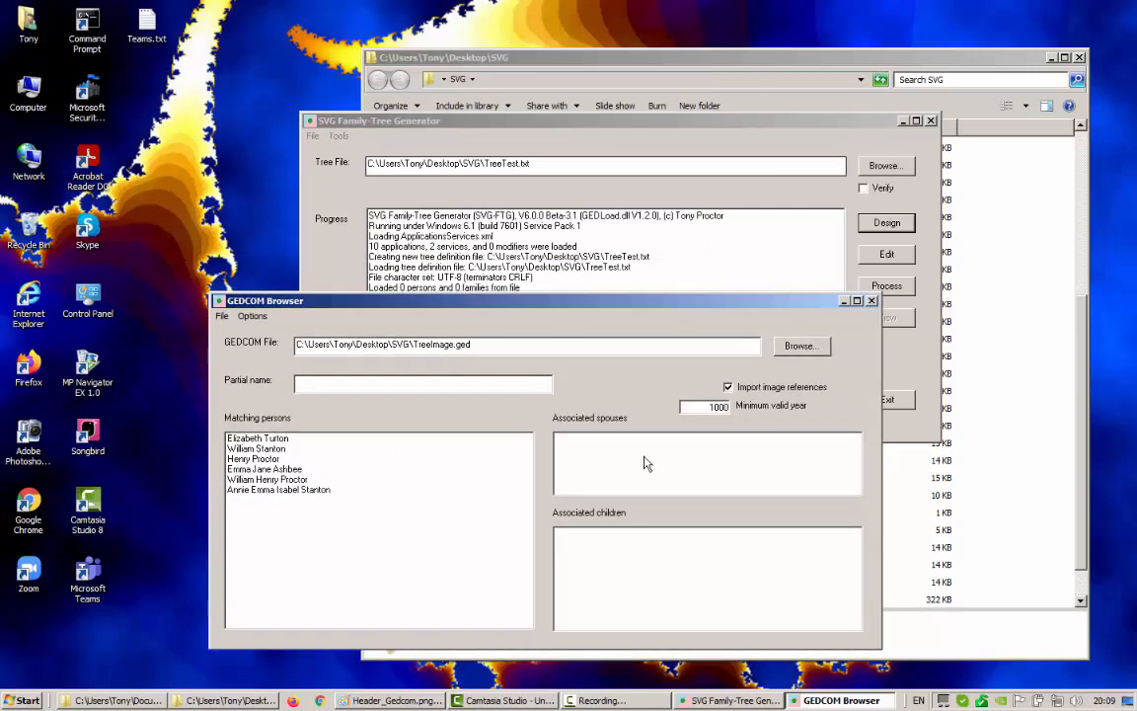
{"action": "left_click_drag", "start_coordinate": [480, 344], "coordinate": [295, 347]}
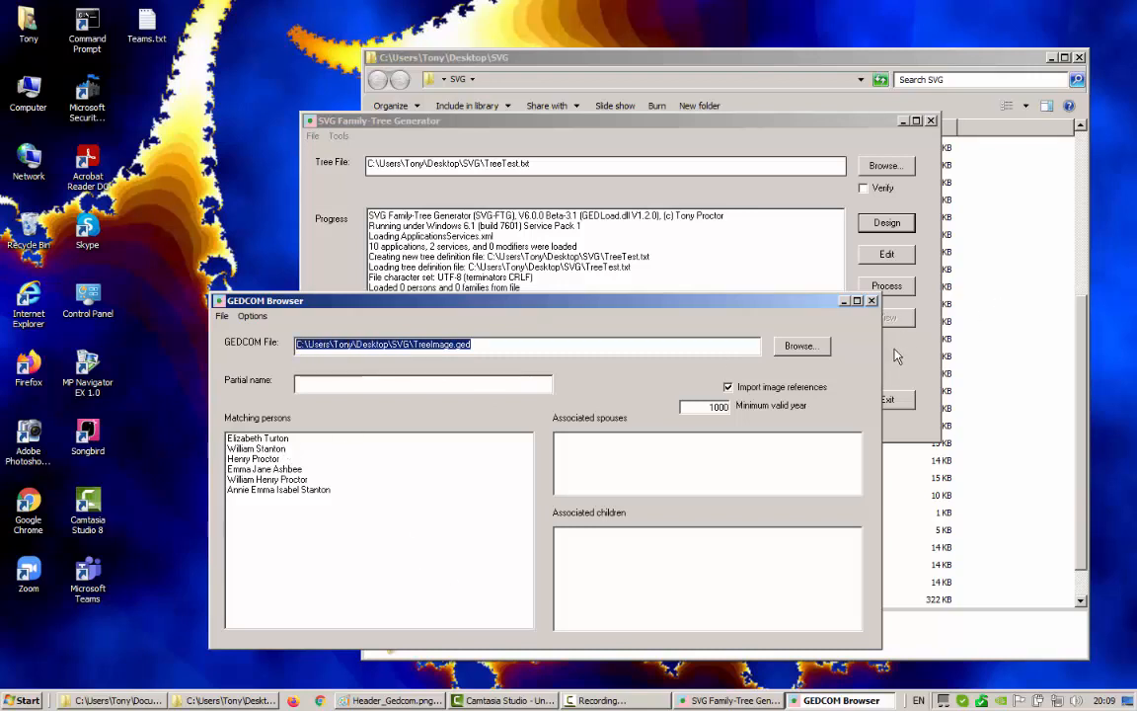
Export the loaded GEDCOM data to a new tree definition file named TreeImage2.txt in the SVG folder
{"action": "left_click", "coordinate": [222, 317]}
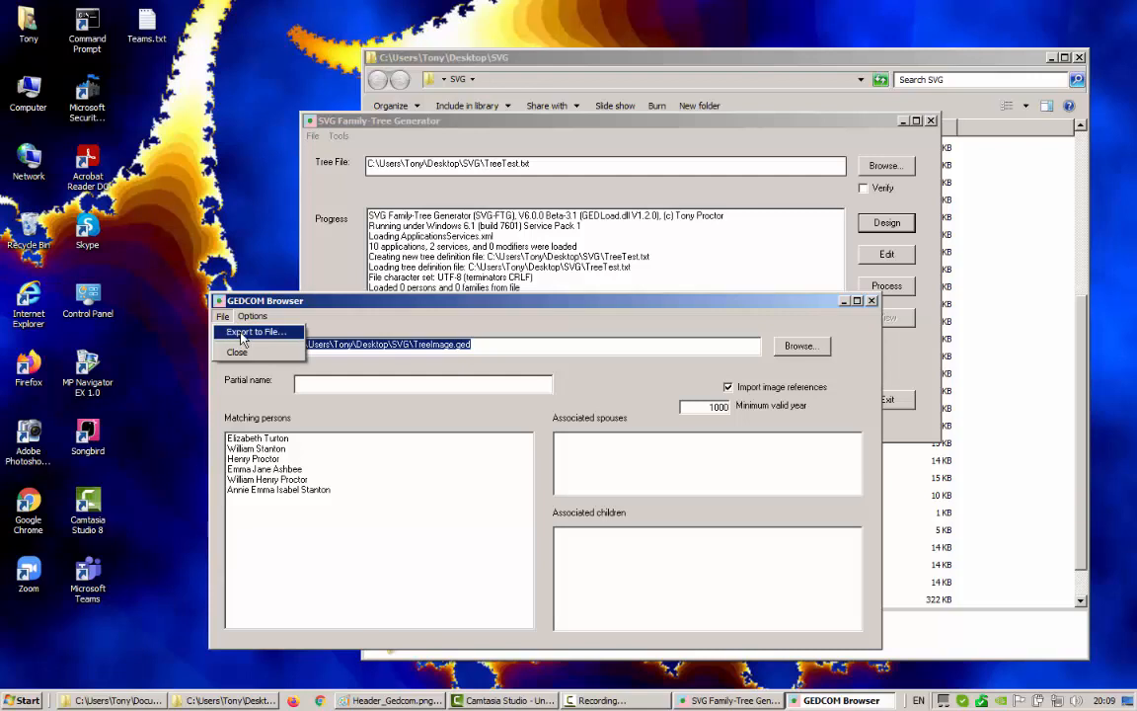
{"action": "left_click", "coordinate": [242, 334]}
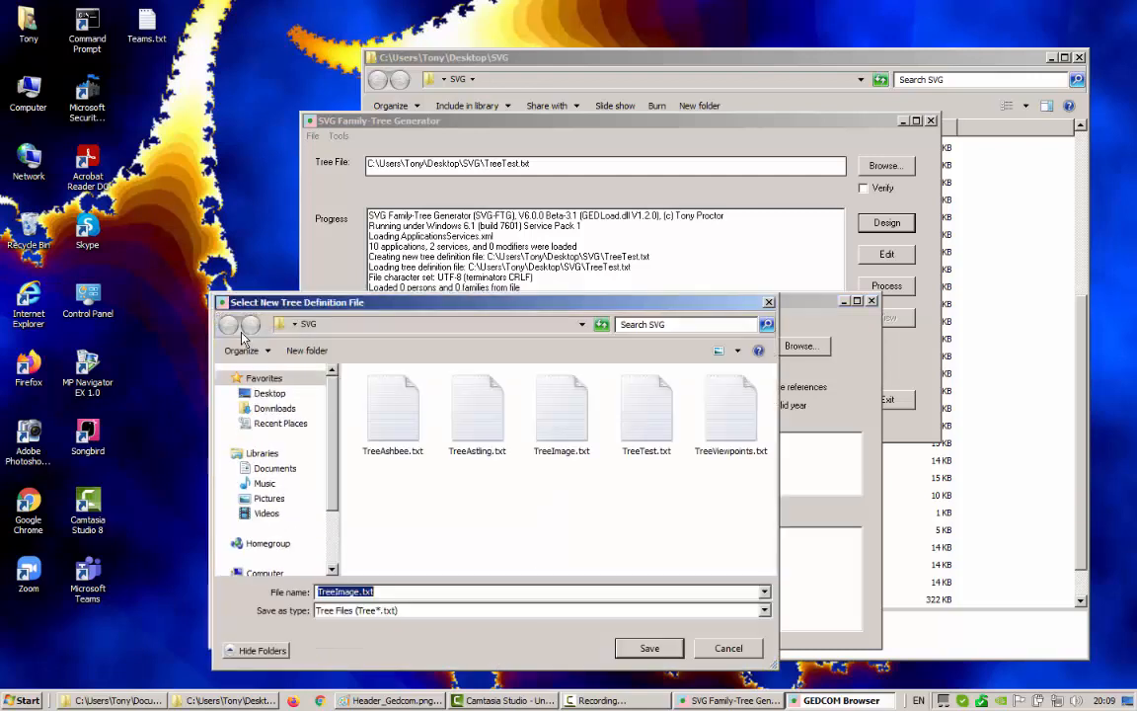
{"action": "left_click", "coordinate": [345, 591]}
{"action": "mouse_move", "coordinate": [481, 703]}
{"action": "type", "text": "2"}
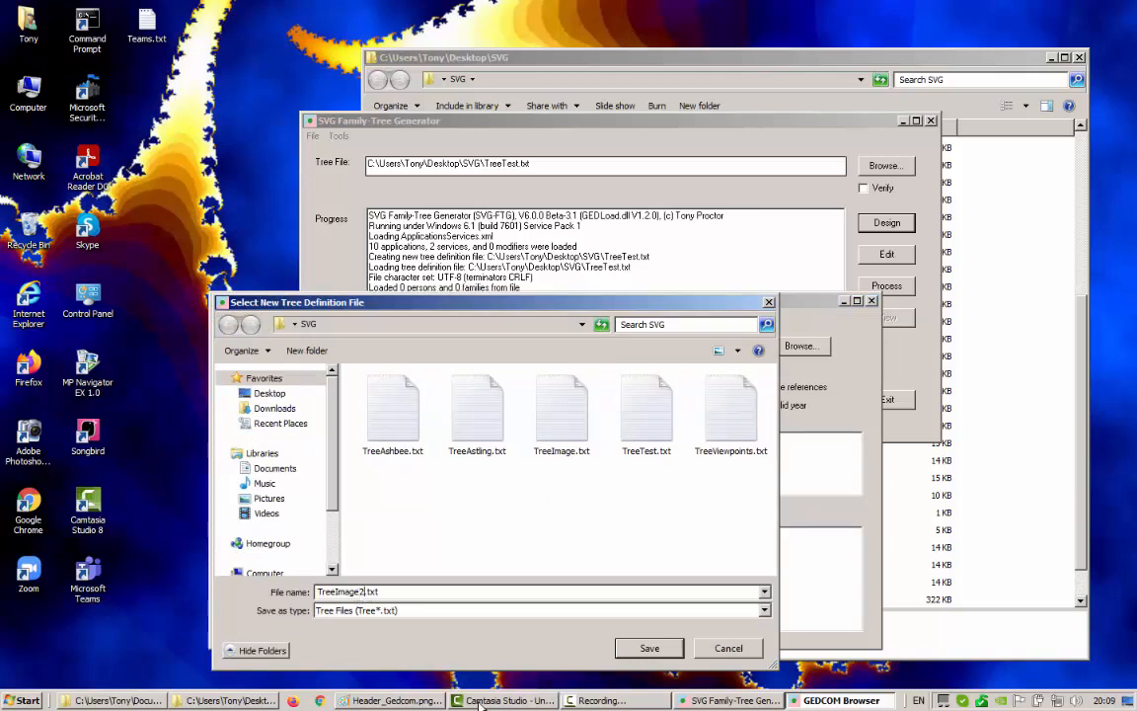
{"action": "left_click", "coordinate": [648, 648]}
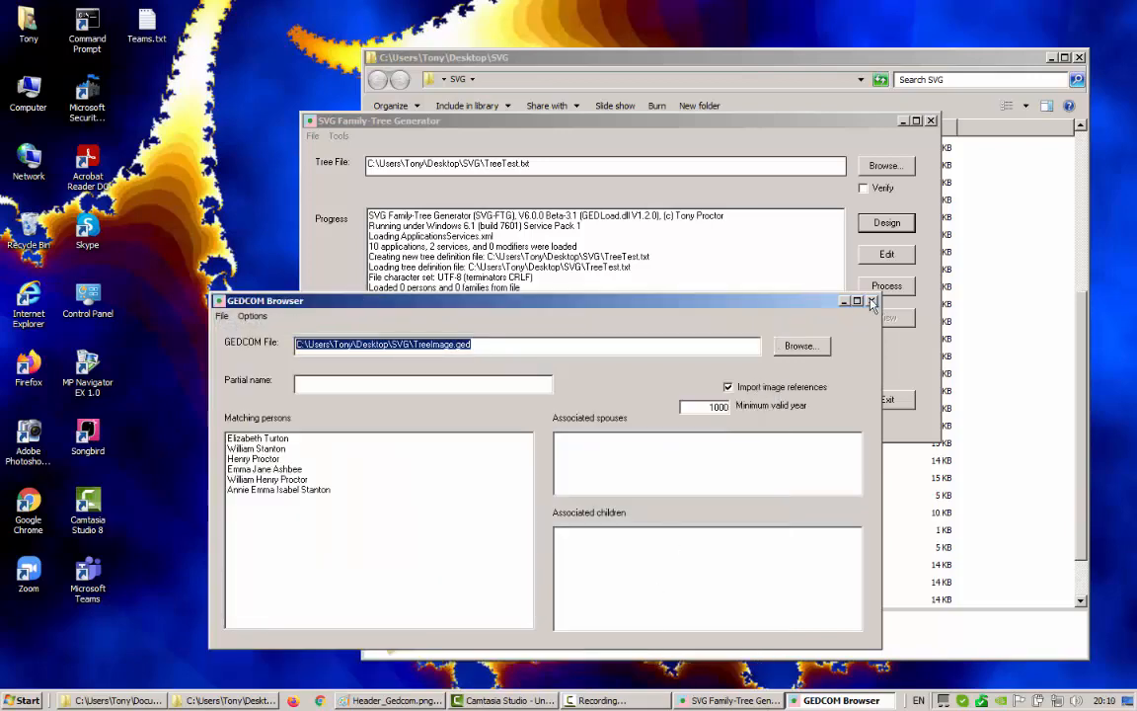
Close the GEDCOM Browser and open TreeImage2.txt as the tree file, discarding the current tree's unsaved changes
{"action": "left_click", "coordinate": [885, 165]}
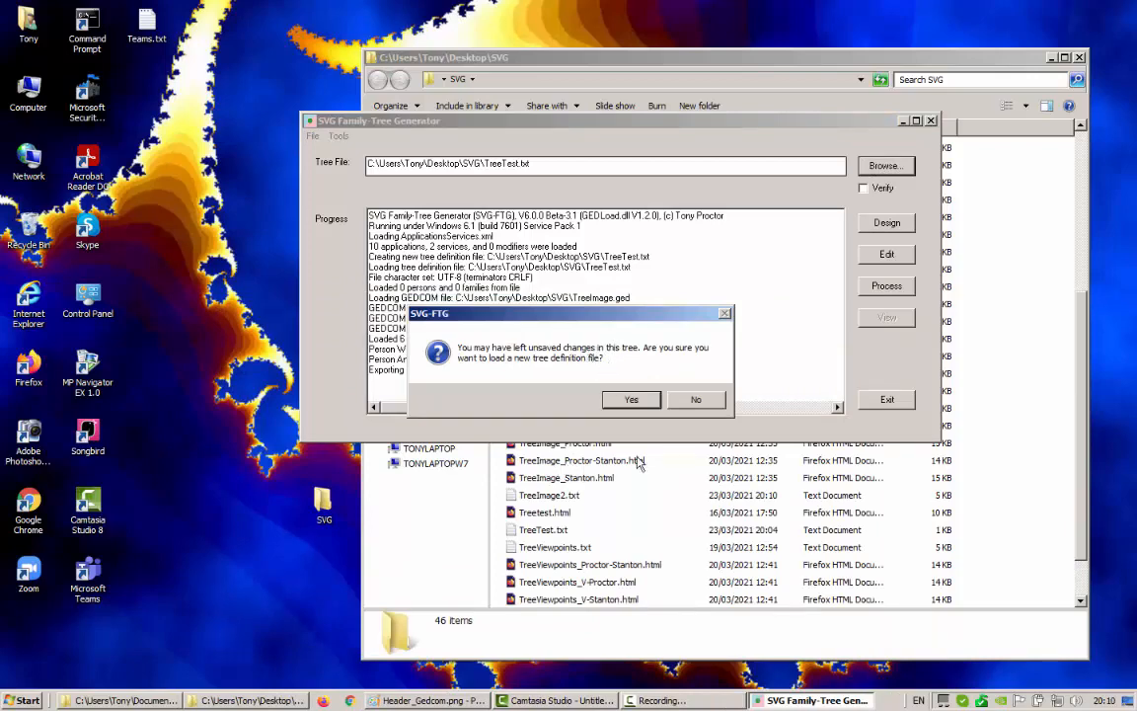
{"action": "left_click", "coordinate": [633, 399]}
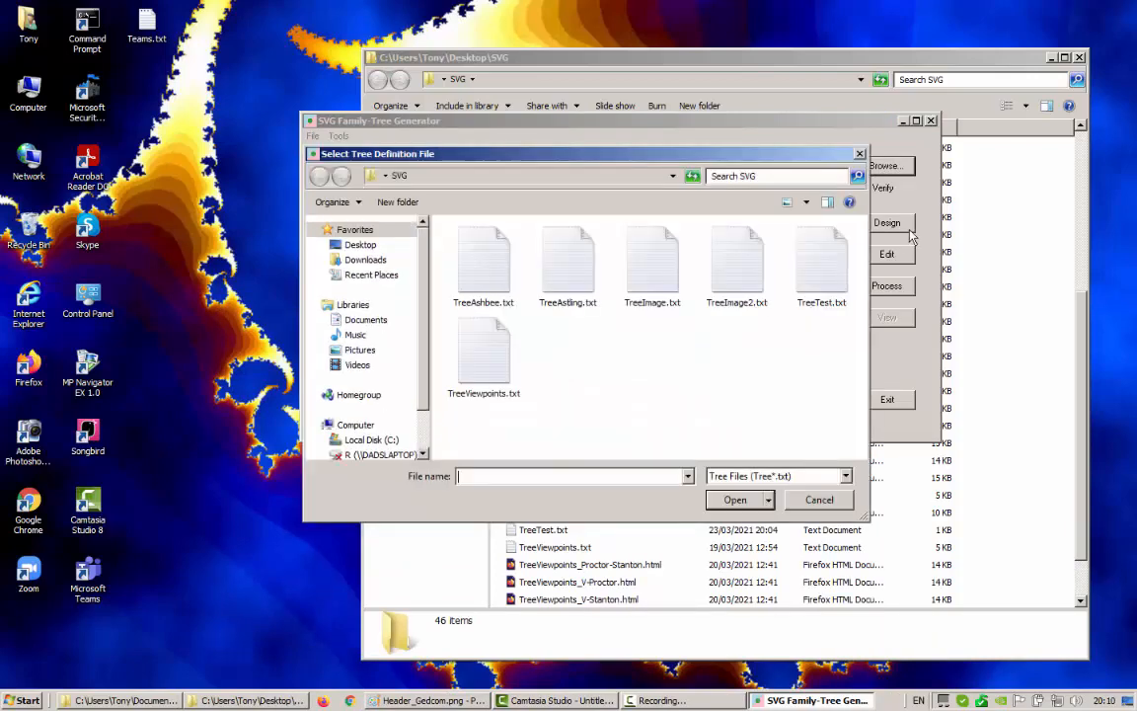
{"action": "double_click", "coordinate": [734, 283]}
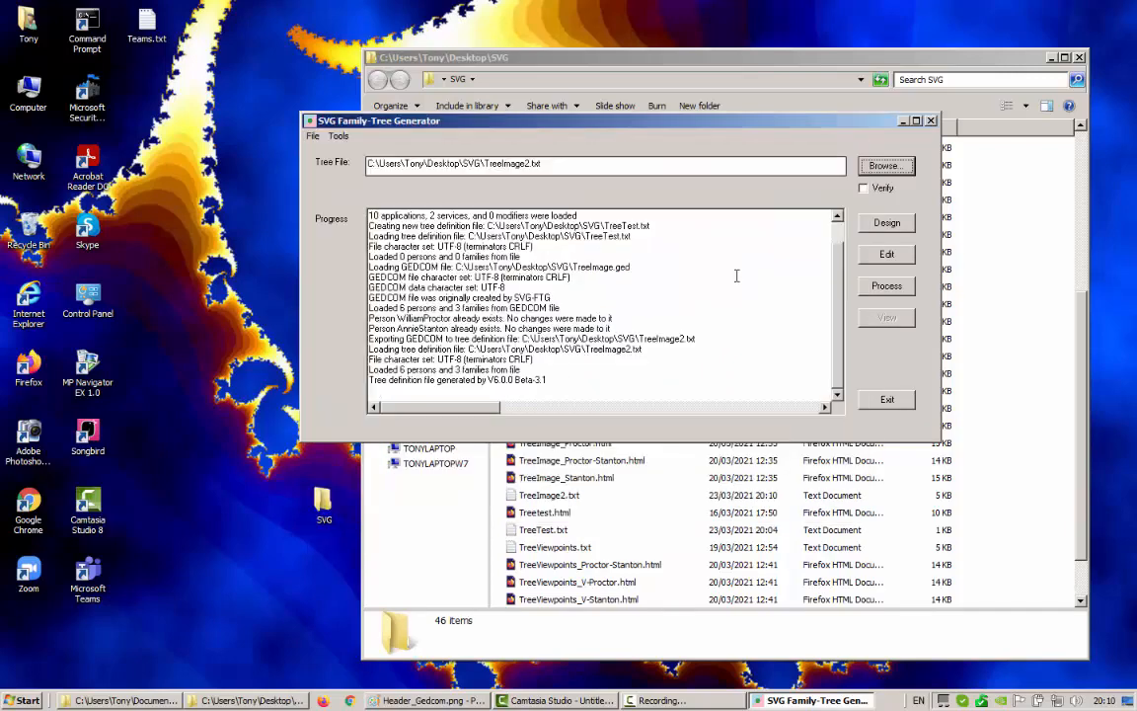
Open the tree in the Tree Designer and apply Auto Layout to rearrange the persons
{"action": "left_click", "coordinate": [890, 224]}
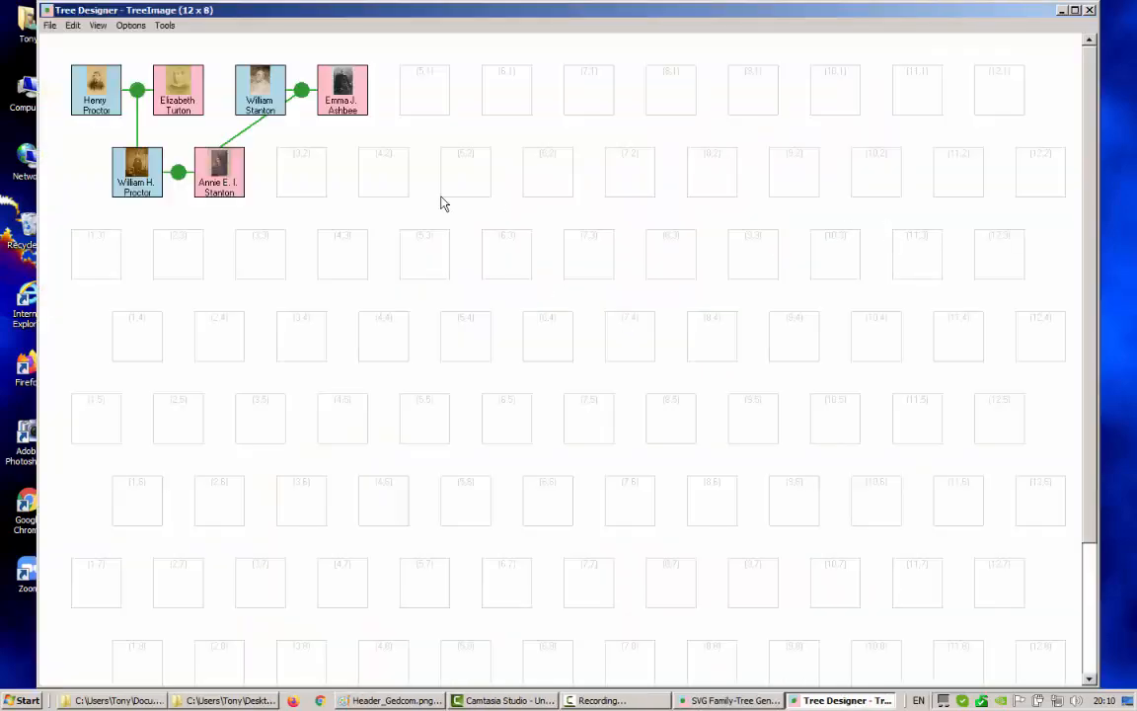
{"action": "left_click", "coordinate": [99, 25]}
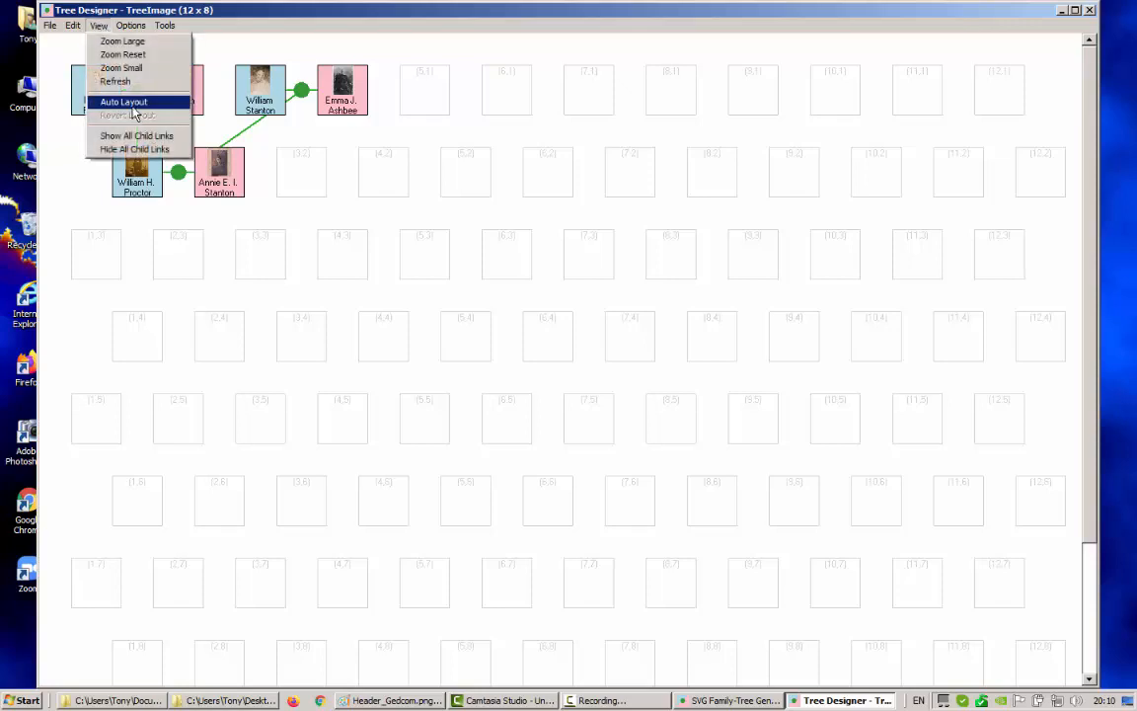
{"action": "left_click", "coordinate": [135, 107]}
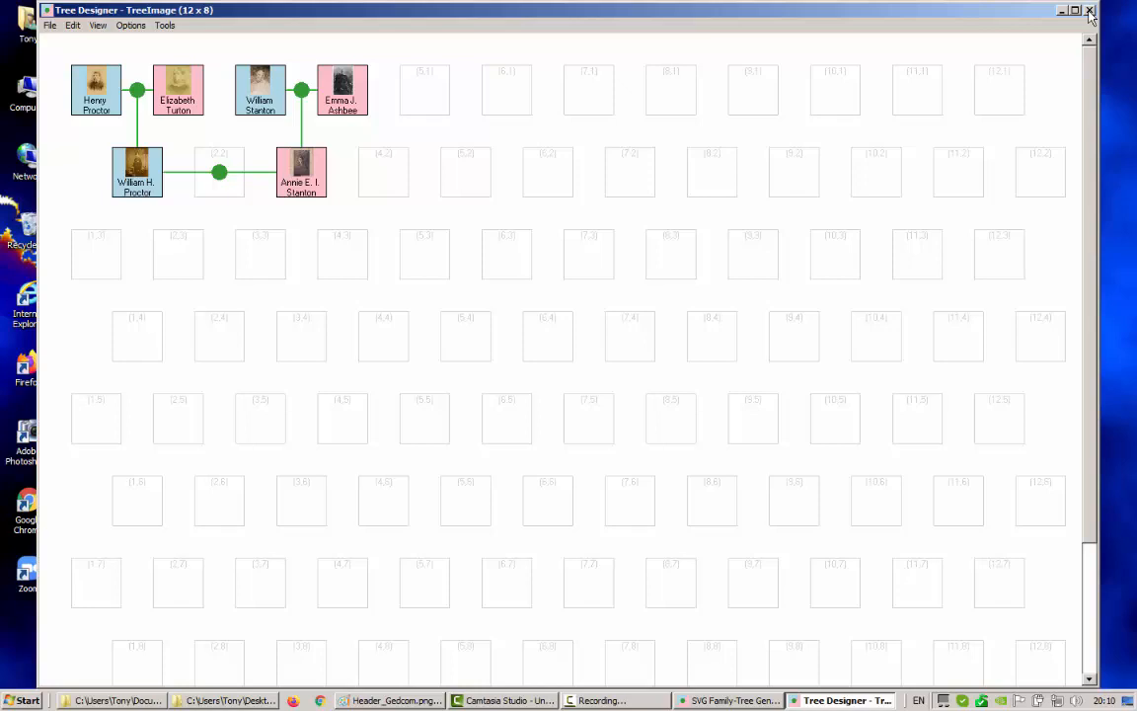
Examine which interactive applications are selected for the tree, and leave the selection without saving
{"action": "left_click", "coordinate": [131, 26]}
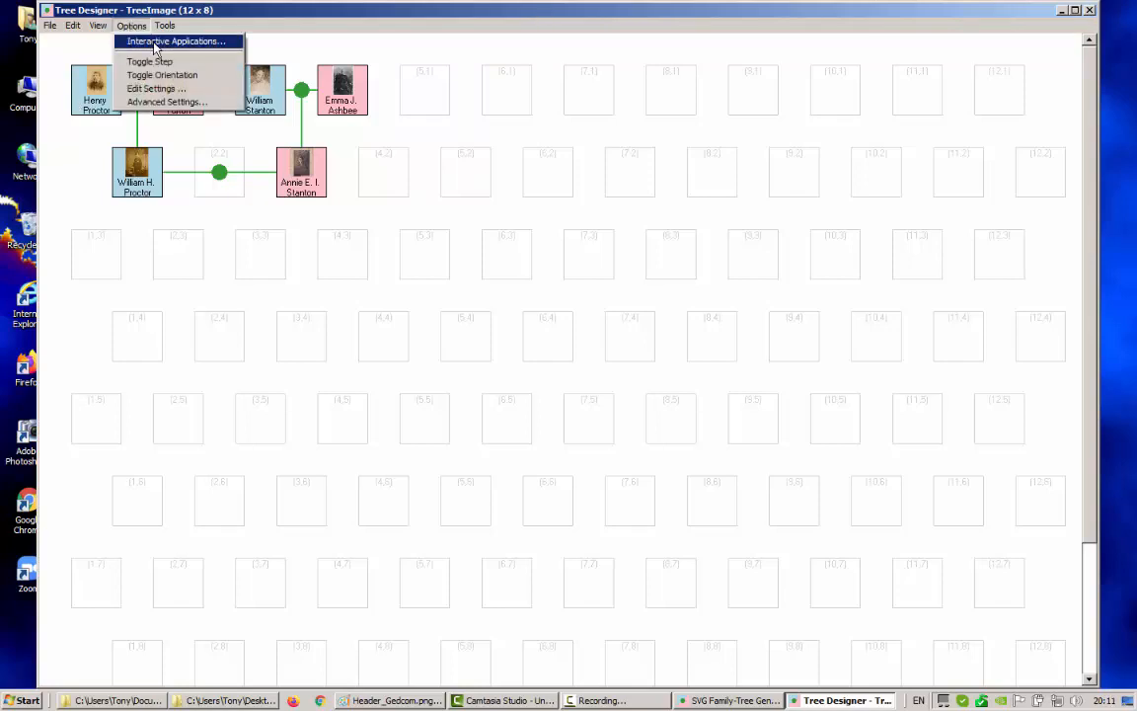
{"action": "left_click", "coordinate": [154, 44]}
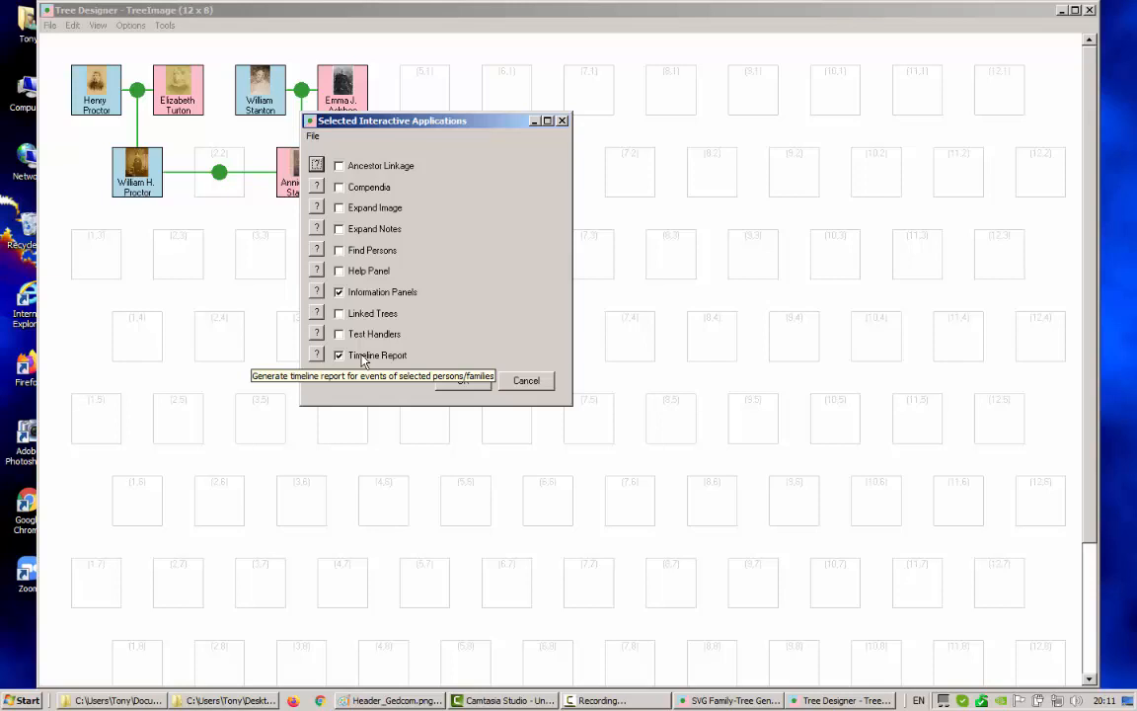
{"action": "left_click", "coordinate": [526, 382]}
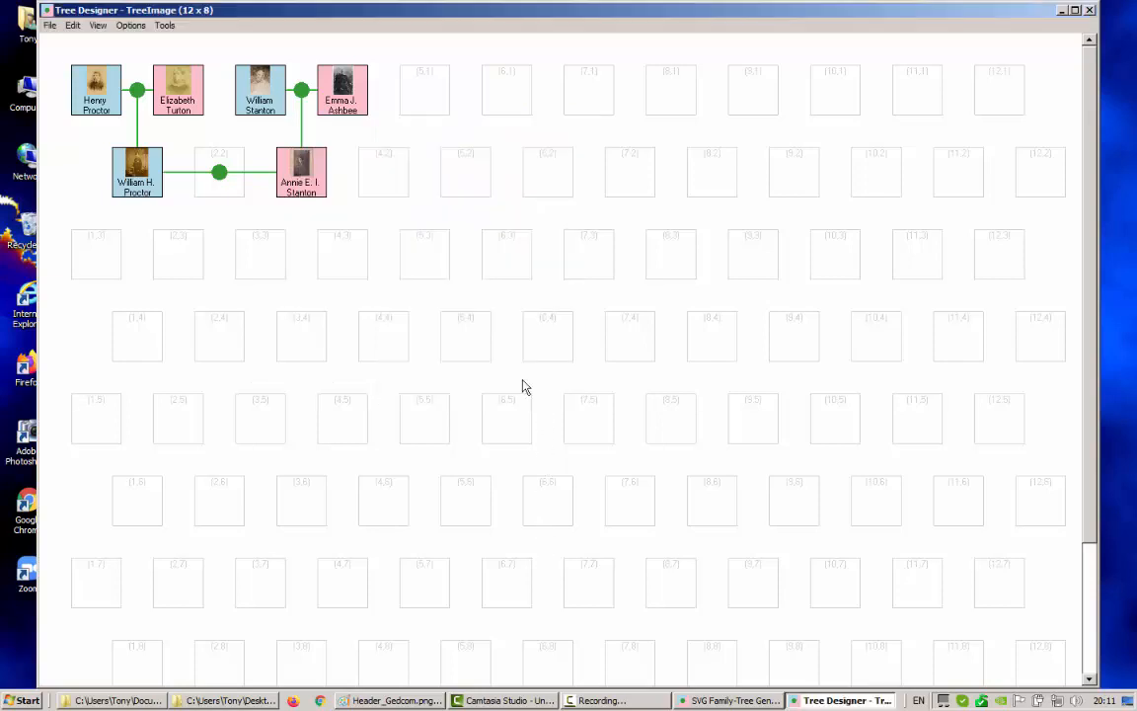
Close the Tree Designer and export the tree as a GEDCOM file named TreeImage2.ged in the SVG folder
{"action": "left_click", "coordinate": [49, 26]}
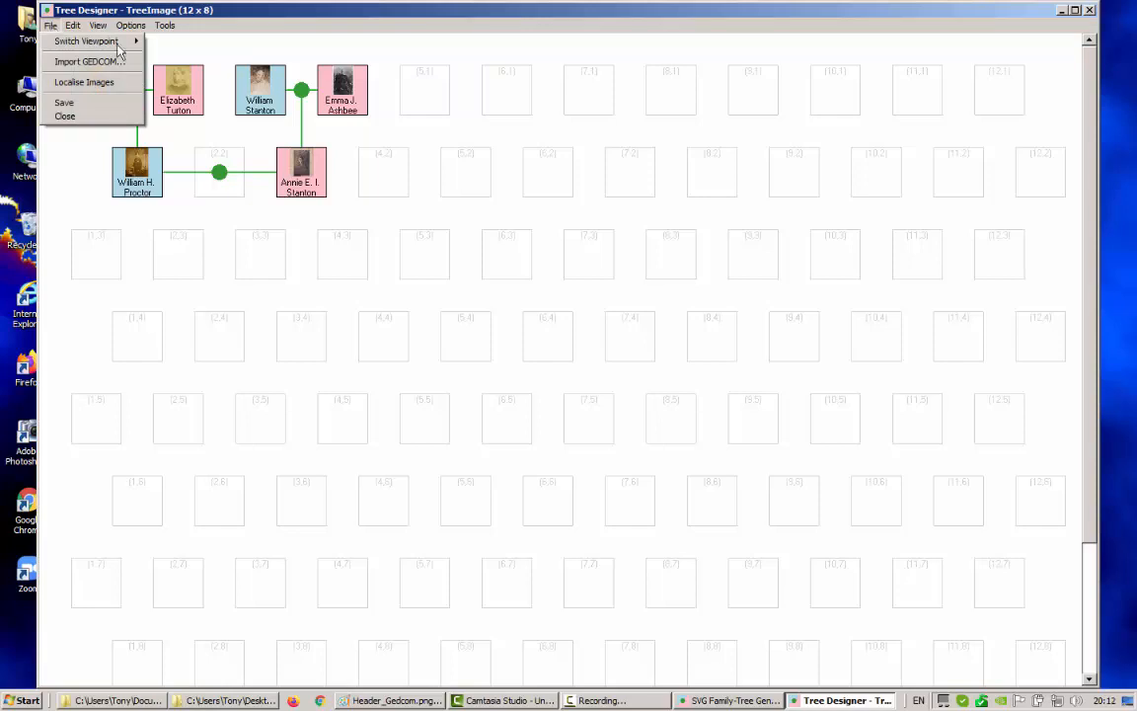
{"action": "left_click", "coordinate": [1089, 12]}
{"action": "left_click", "coordinate": [313, 136]}
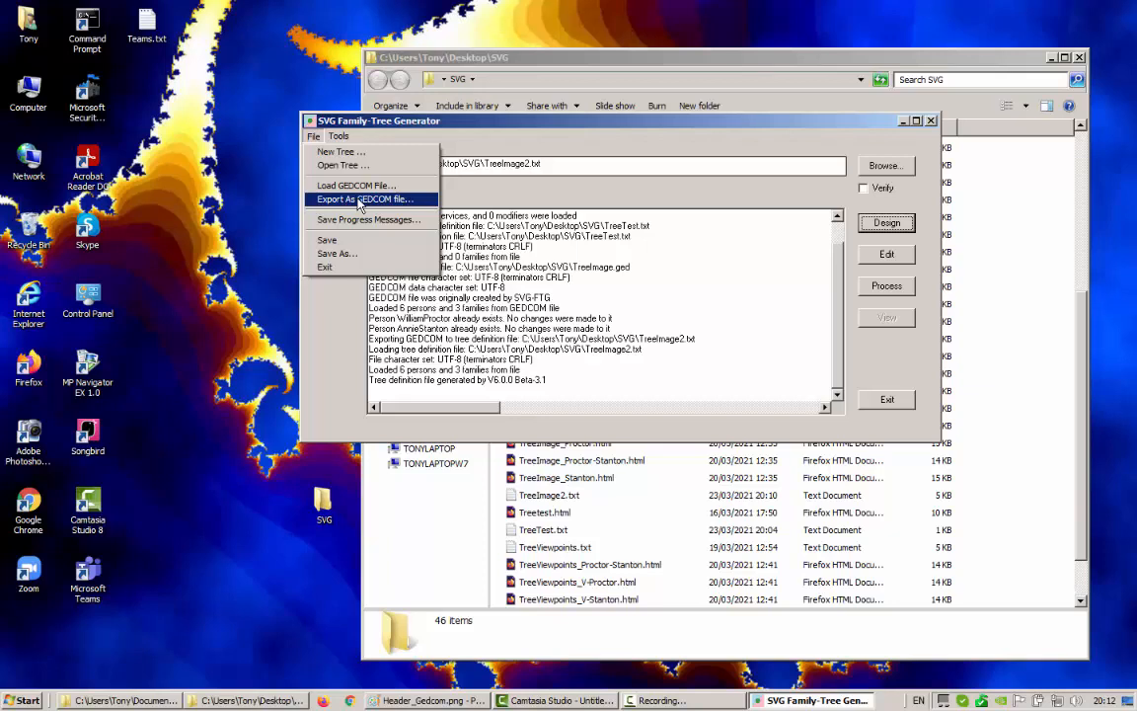
{"action": "left_click", "coordinate": [360, 201]}
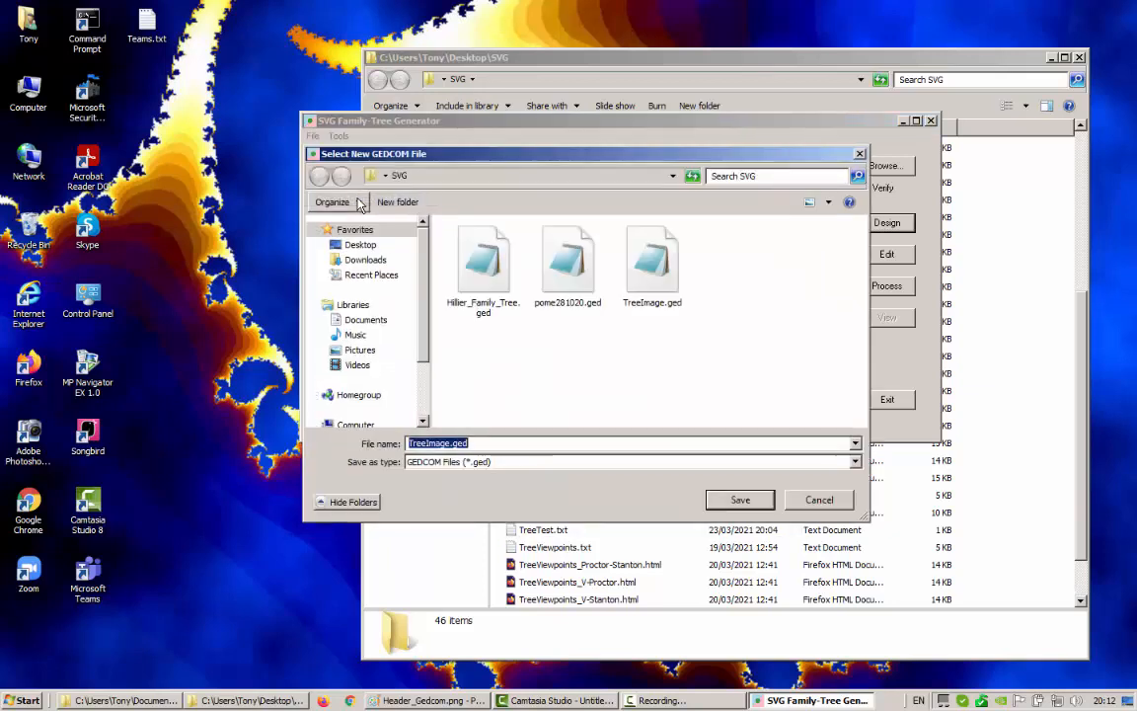
{"action": "left_click", "coordinate": [449, 443]}
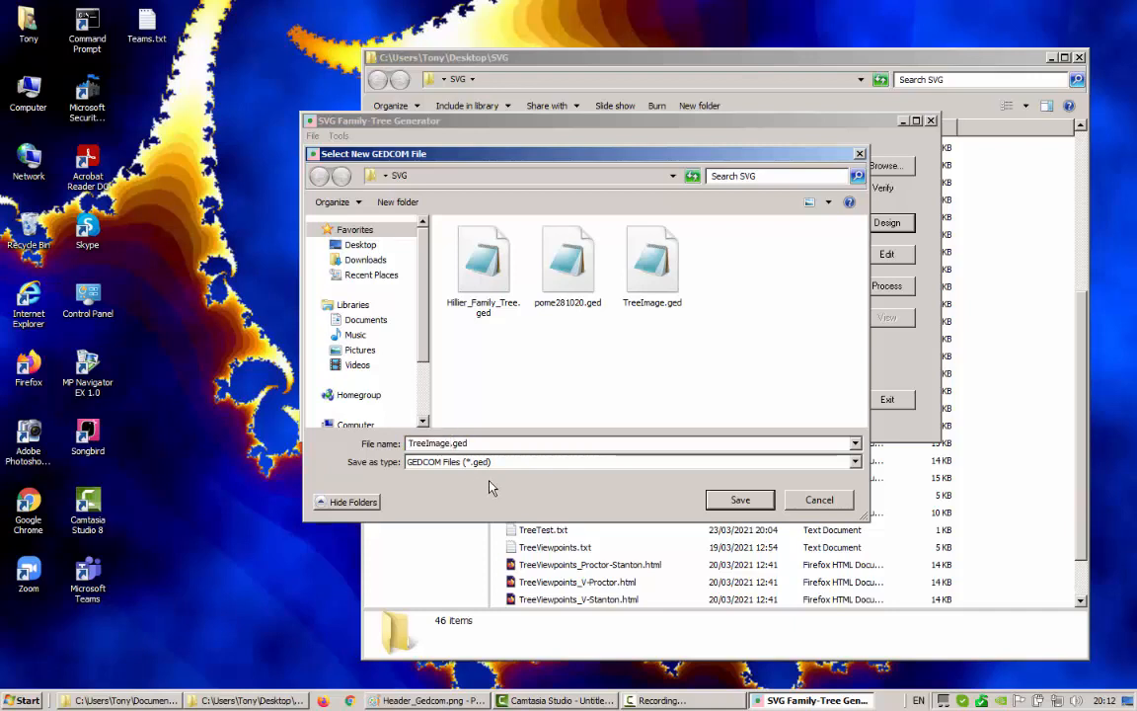
{"action": "type", "text": "2"}
{"action": "left_click", "coordinate": [740, 501]}
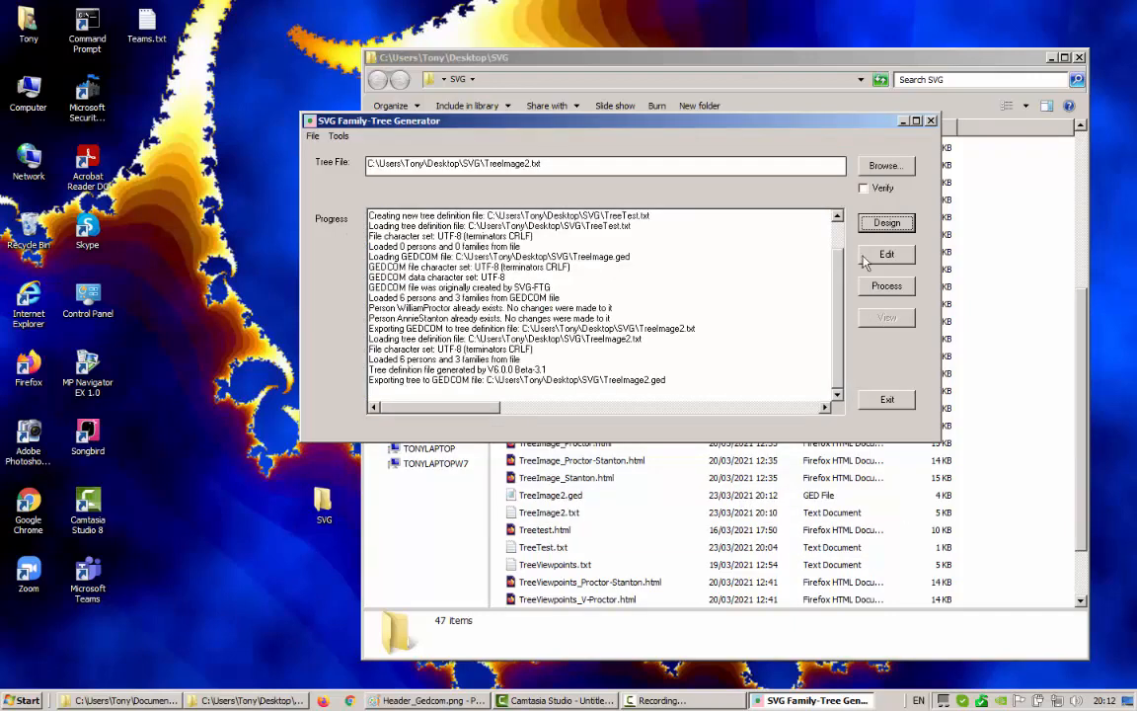
Load the exported TreeImage2.ged file in the GEDCOM Browser
{"action": "left_click", "coordinate": [313, 136]}
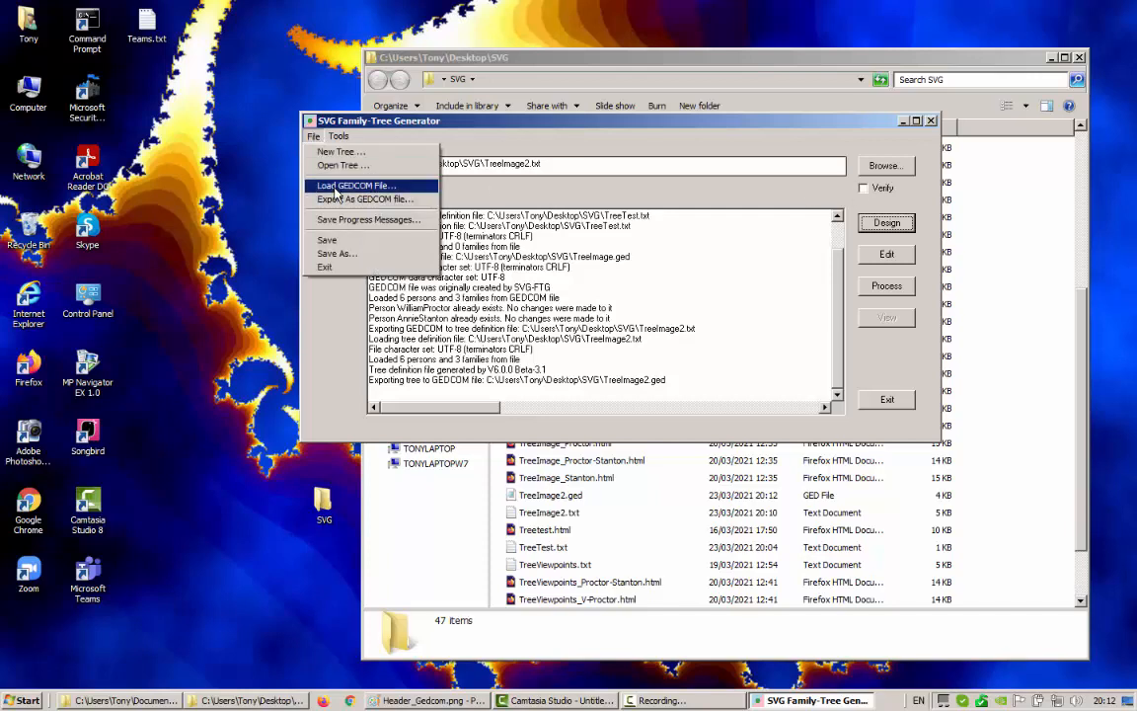
{"action": "left_click", "coordinate": [348, 186]}
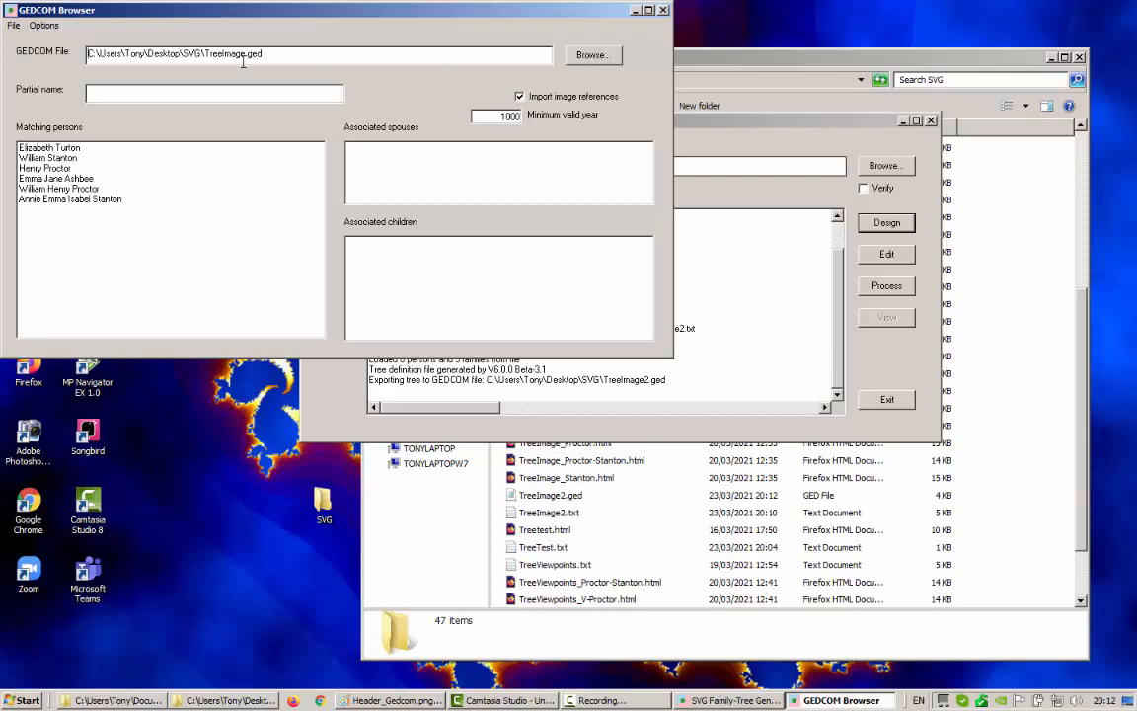
{"action": "left_click", "coordinate": [592, 55]}
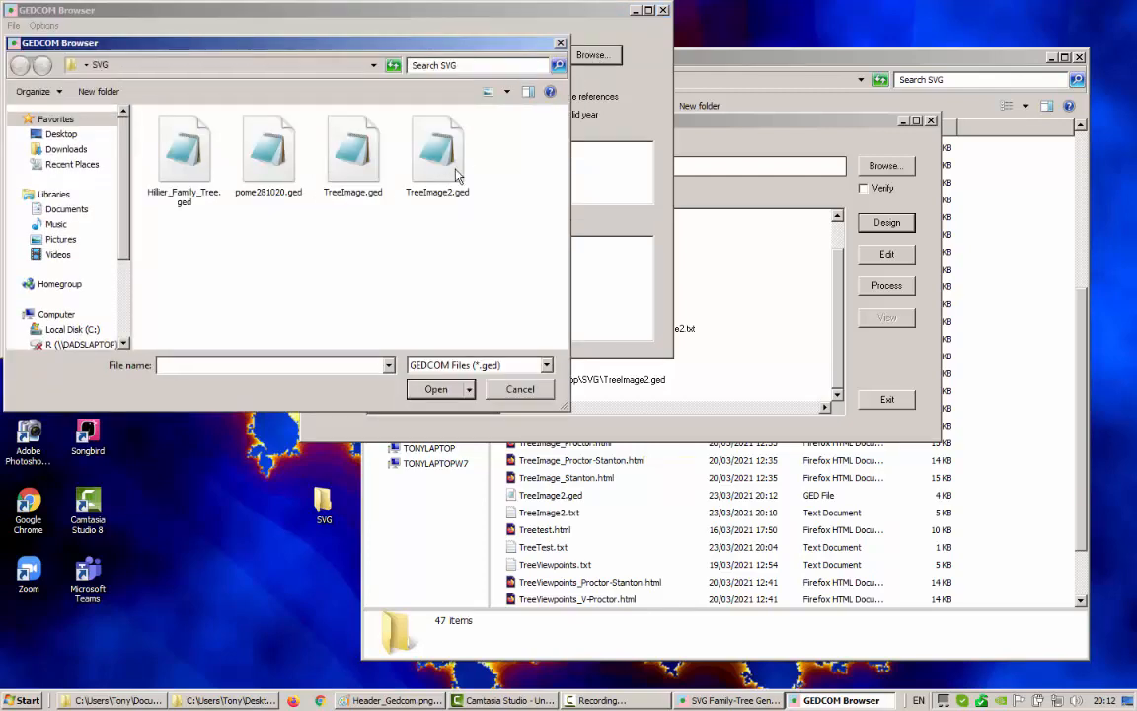
{"action": "double_click", "coordinate": [406, 153]}
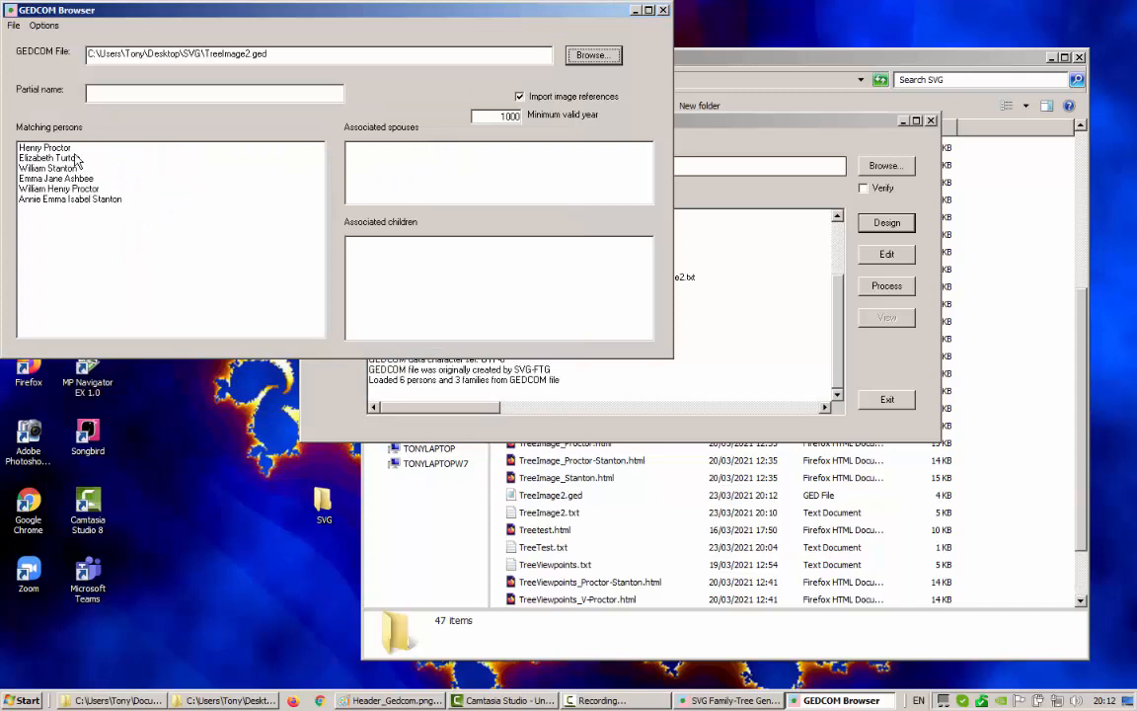